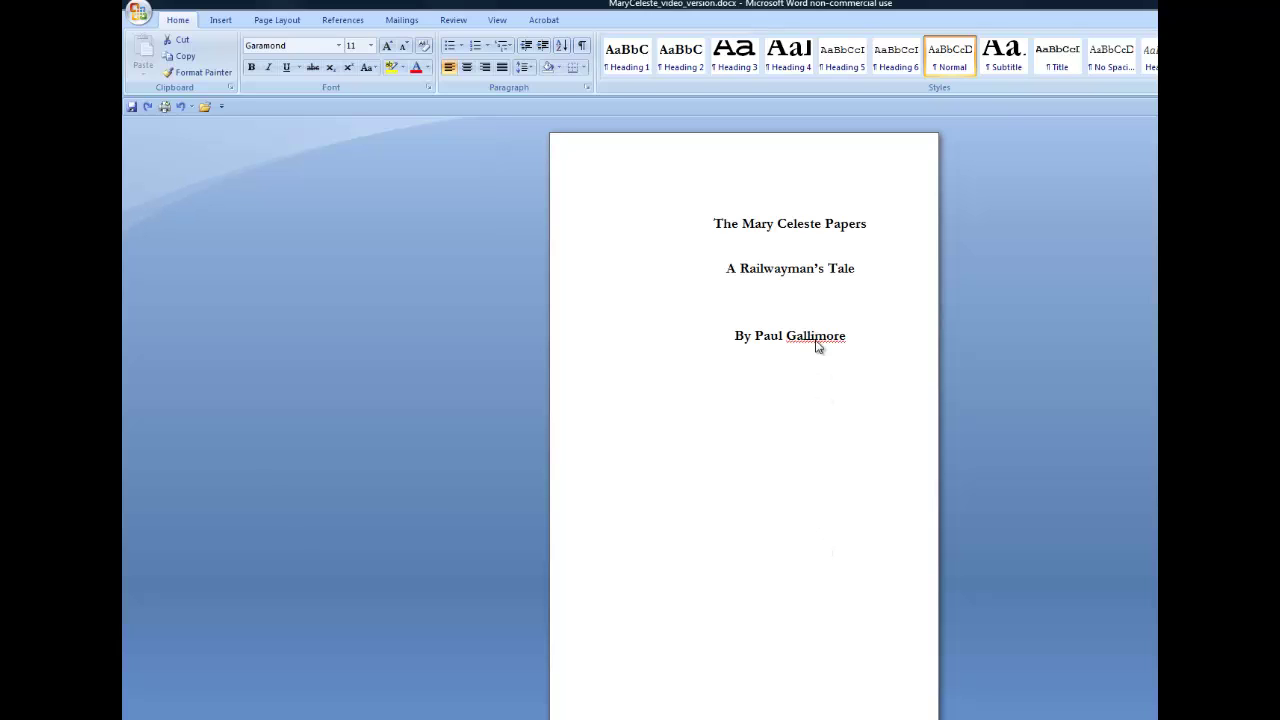
Open header editing on the title page and put the caret in the Chapter 1 Section 2 header.
double_click(753, 158)
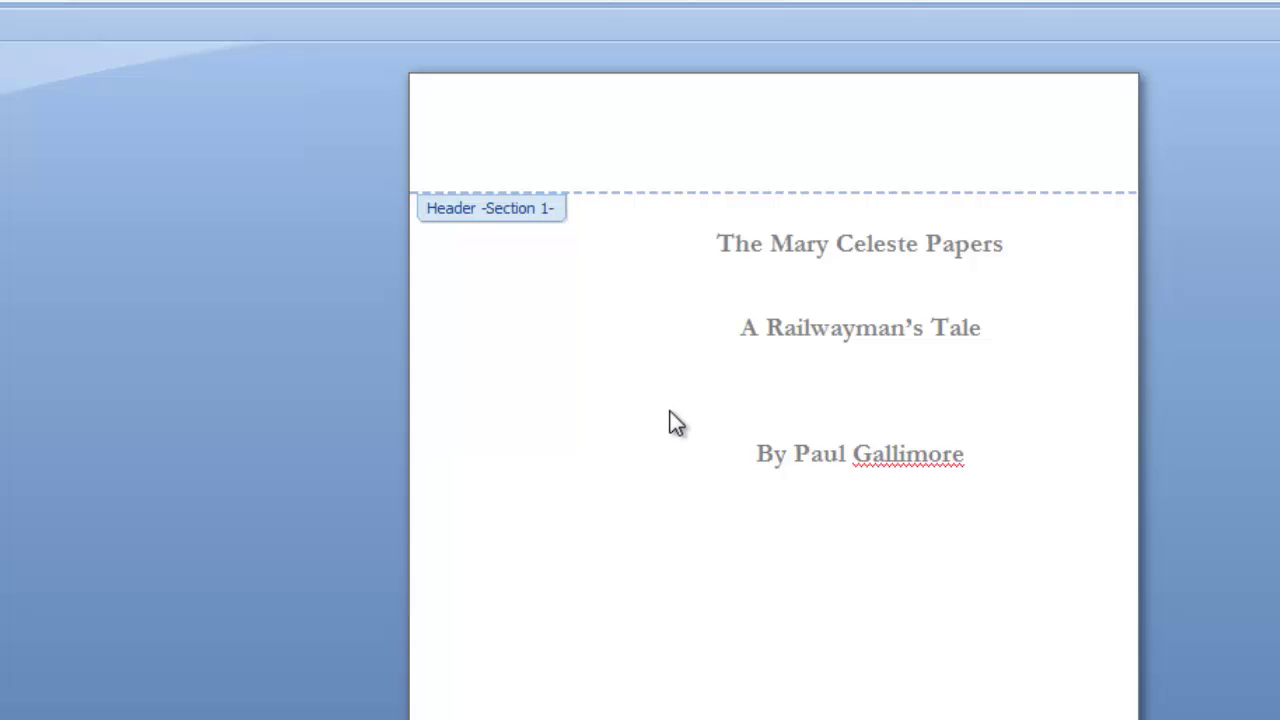
scroll(671, 414, "down", 1)
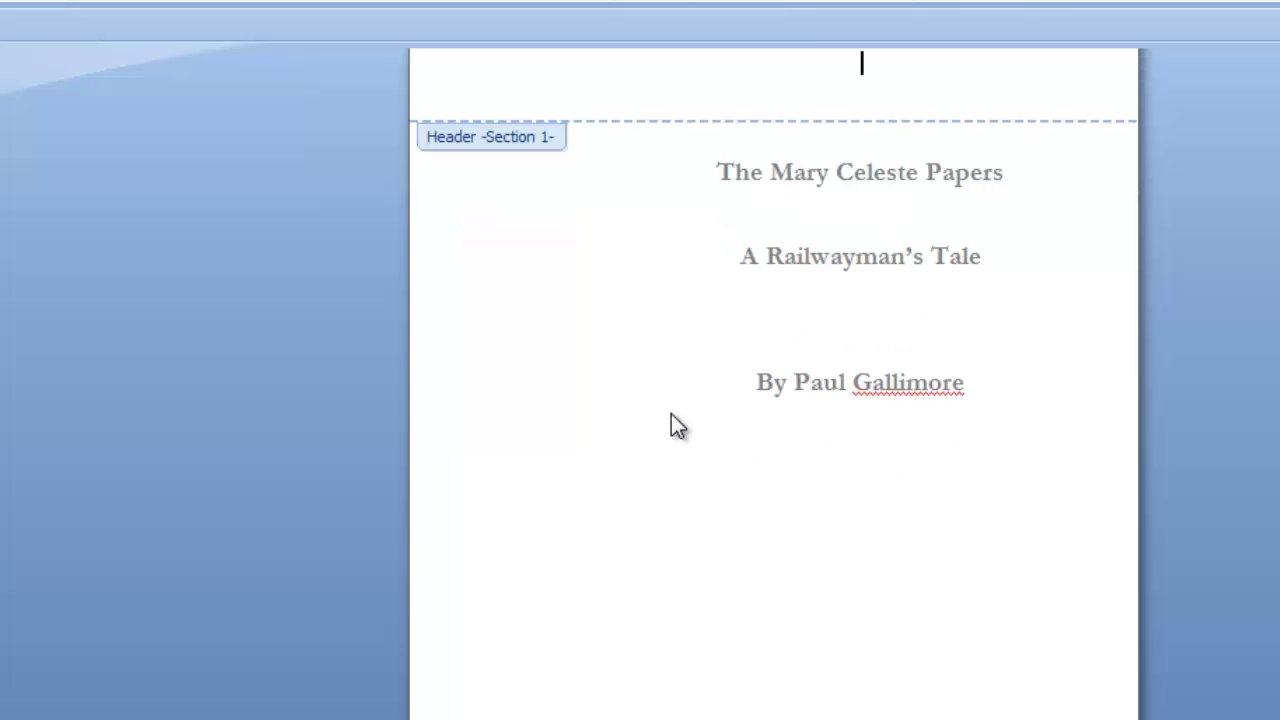
scroll(671, 414, "up", 1)
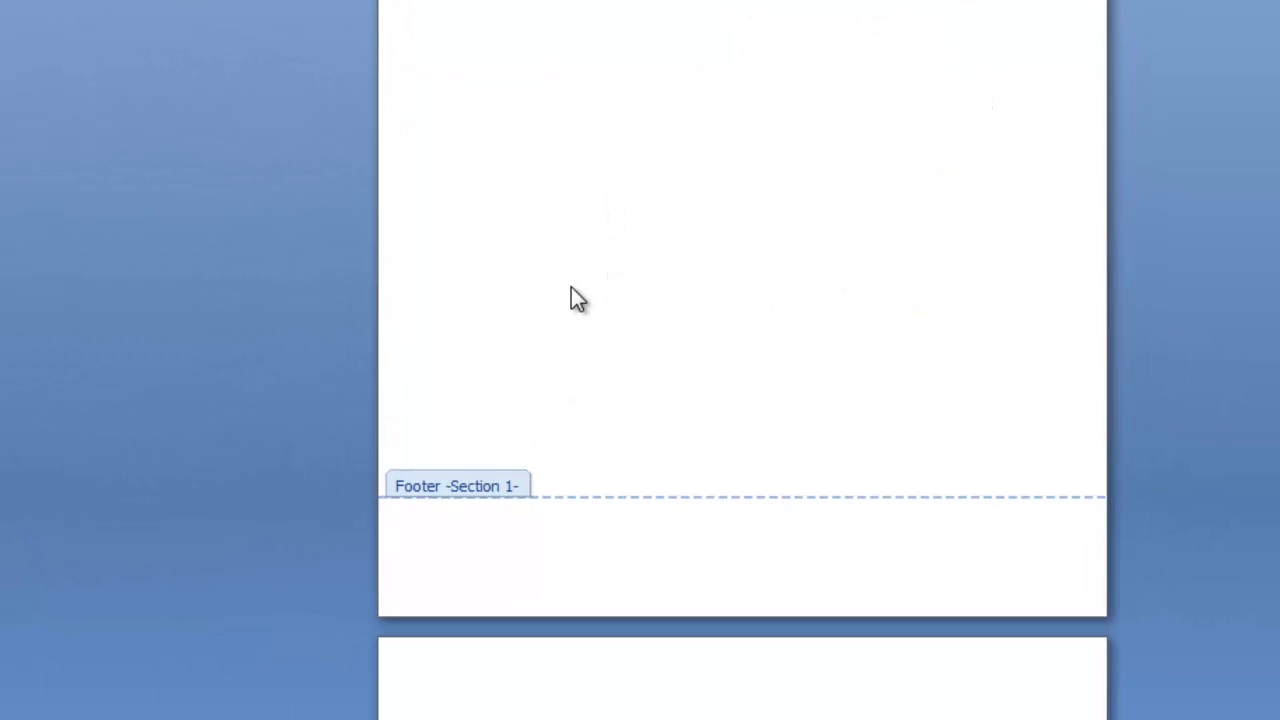
scroll(571, 288, "down", 12)
scroll(569, 288, "down", 10)
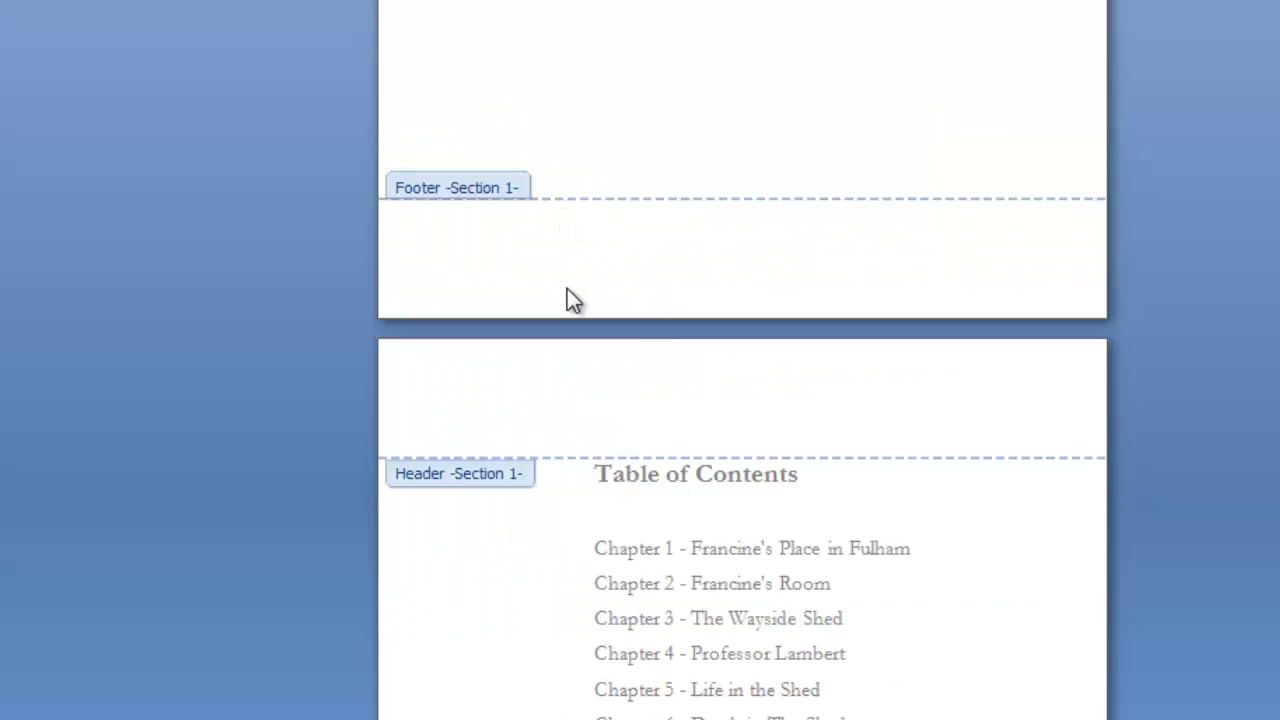
scroll(566, 289, "down", 4)
scroll(566, 286, "down", 5)
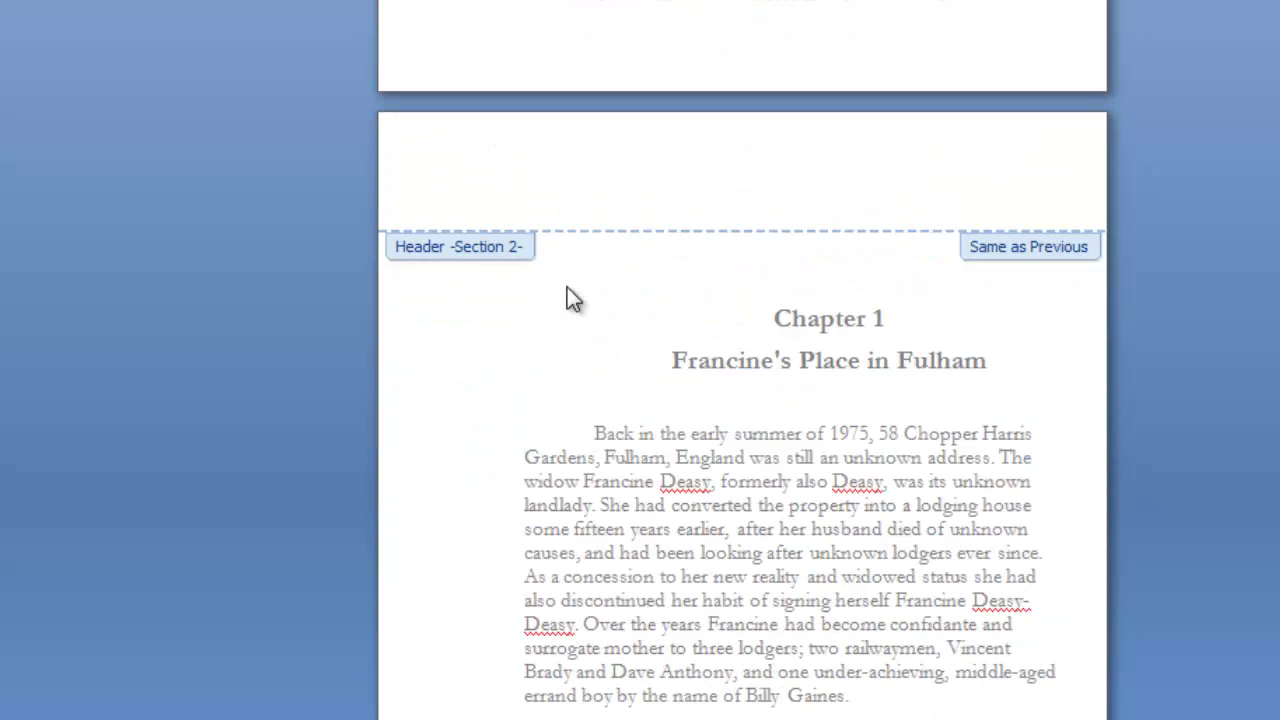
scroll(565, 285, "down", 10)
scroll(565, 284, "up", 1)
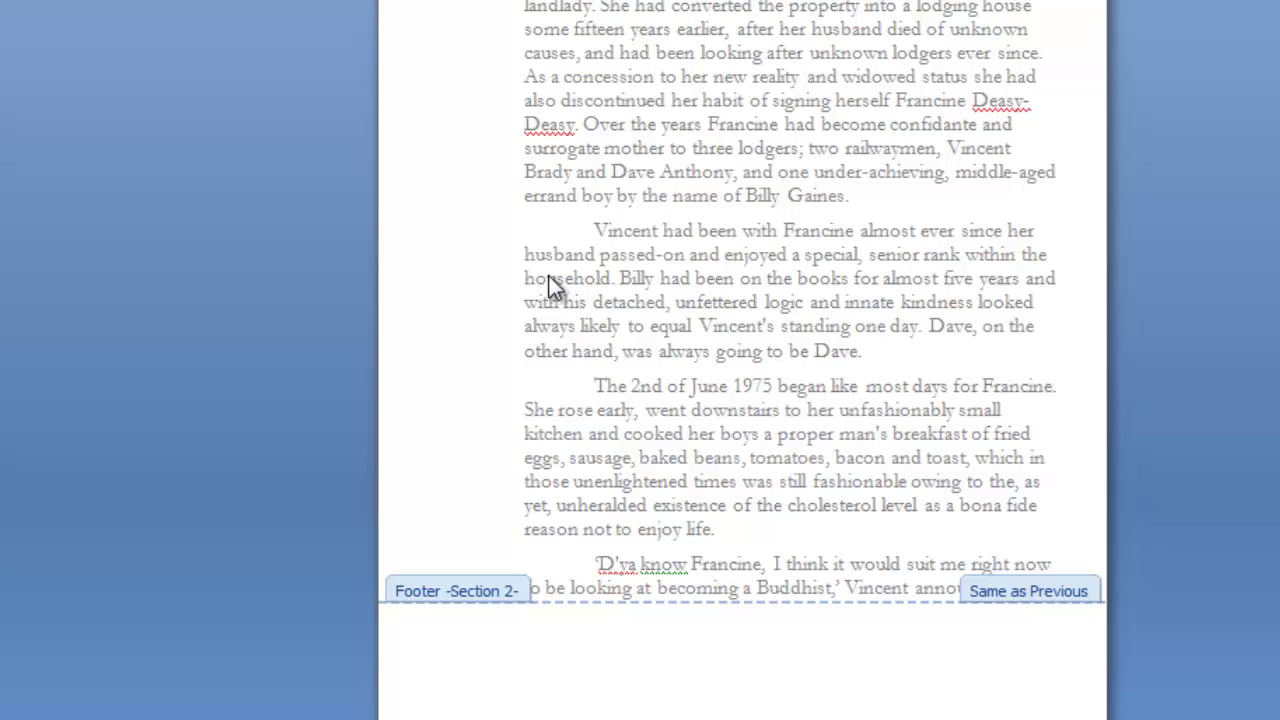
scroll(549, 276, "up", 5)
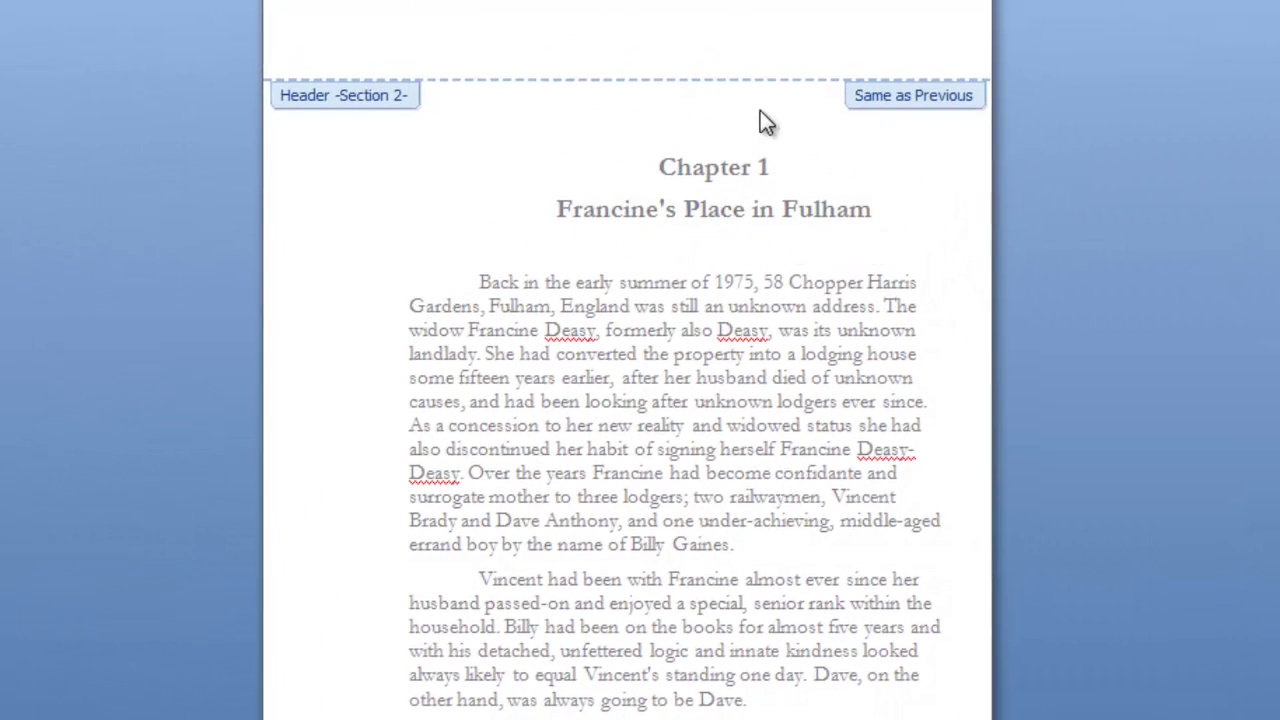
left_click(765, 30)
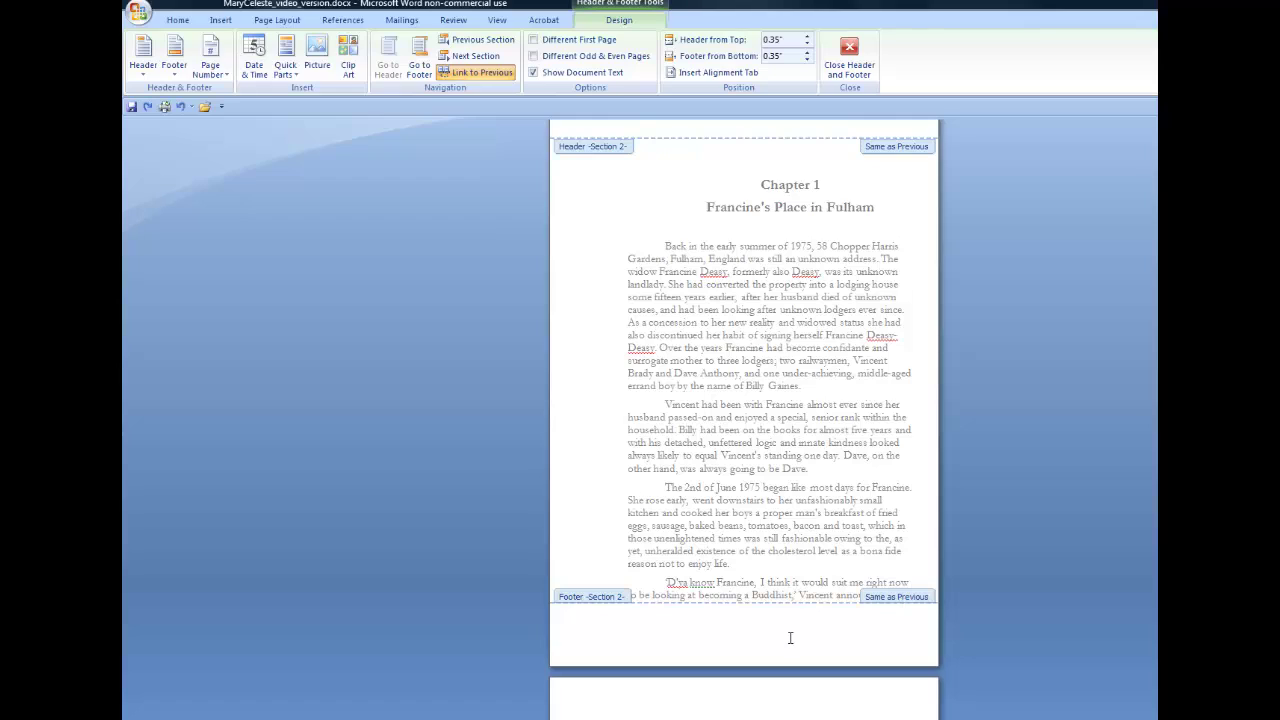
Move from the Chapter 1 header down into its Section 2 footer.
left_click(790, 637)
scroll(785, 522, "up", 1)
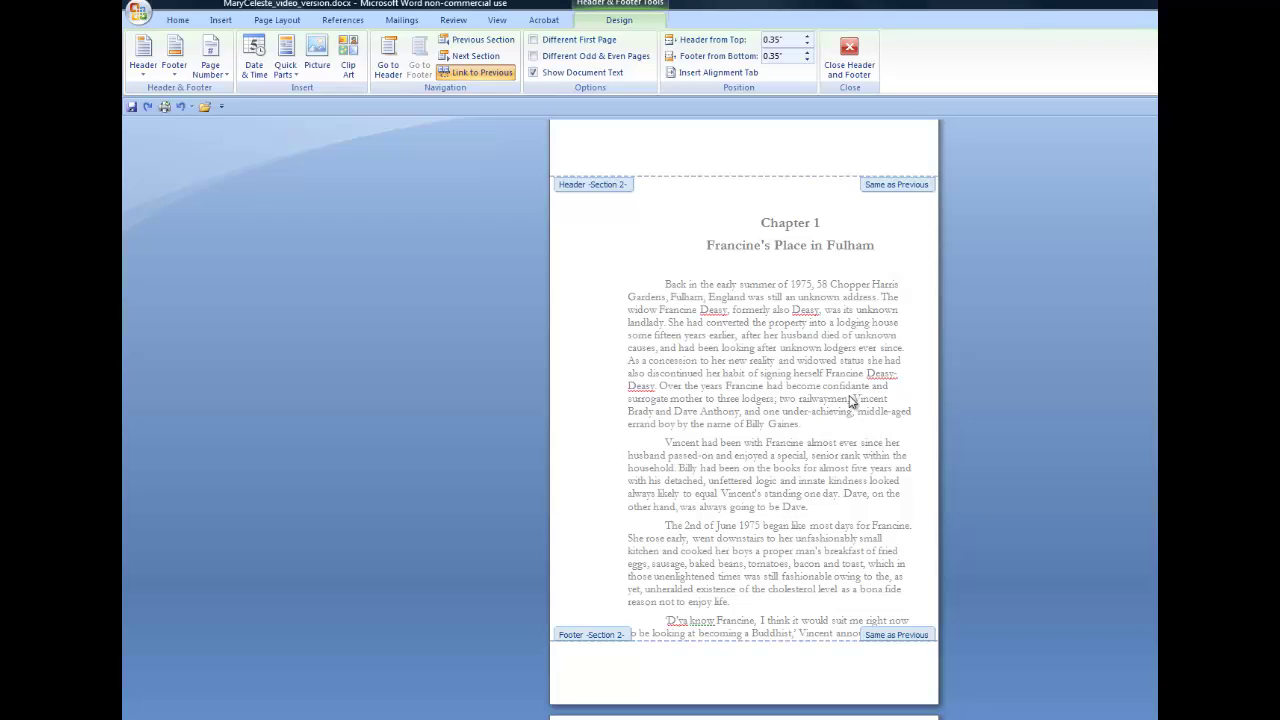
scroll(790, 338, "up", 1)
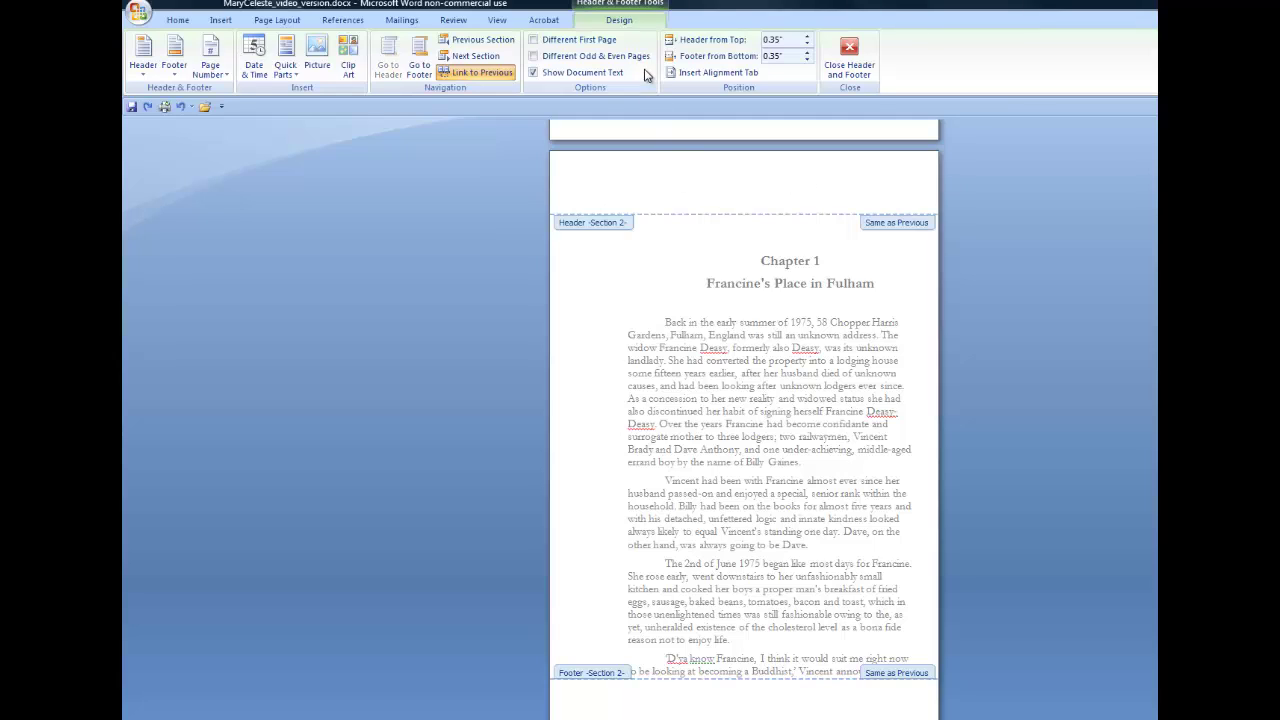
Reopen the Chapter 1 header and turn off Link to Previous for it.
double_click(722, 420)
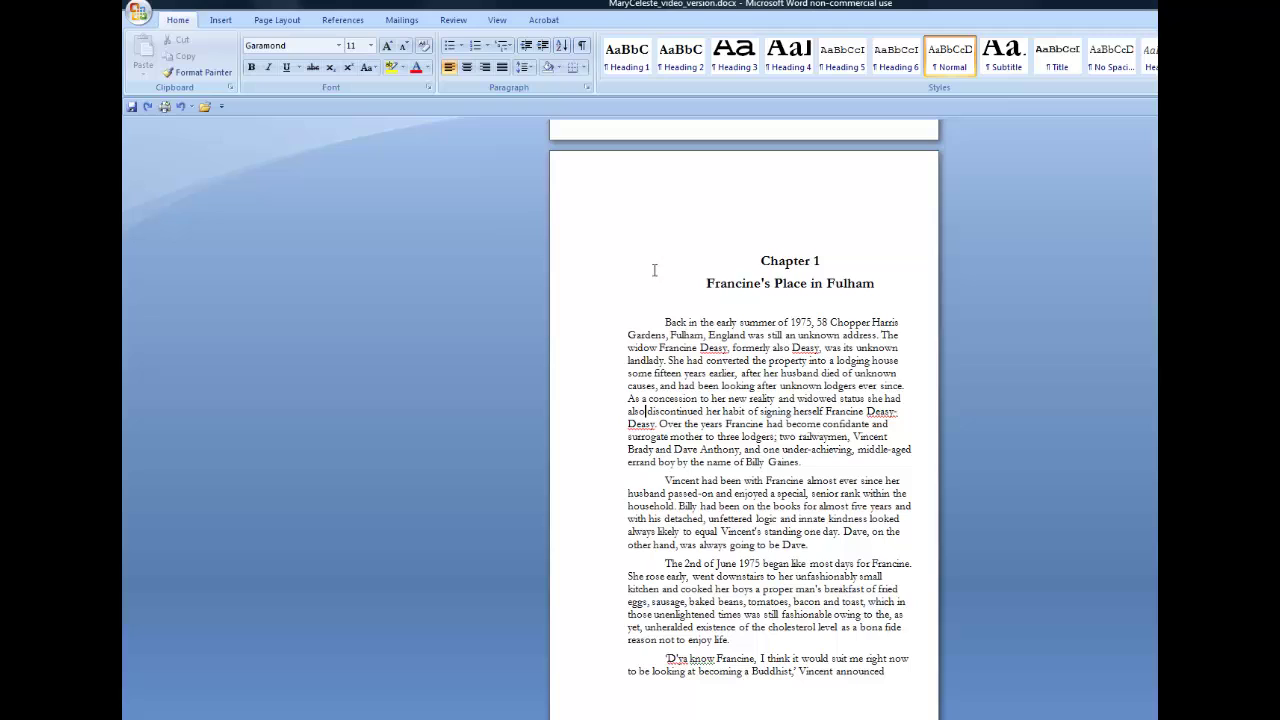
double_click(700, 178)
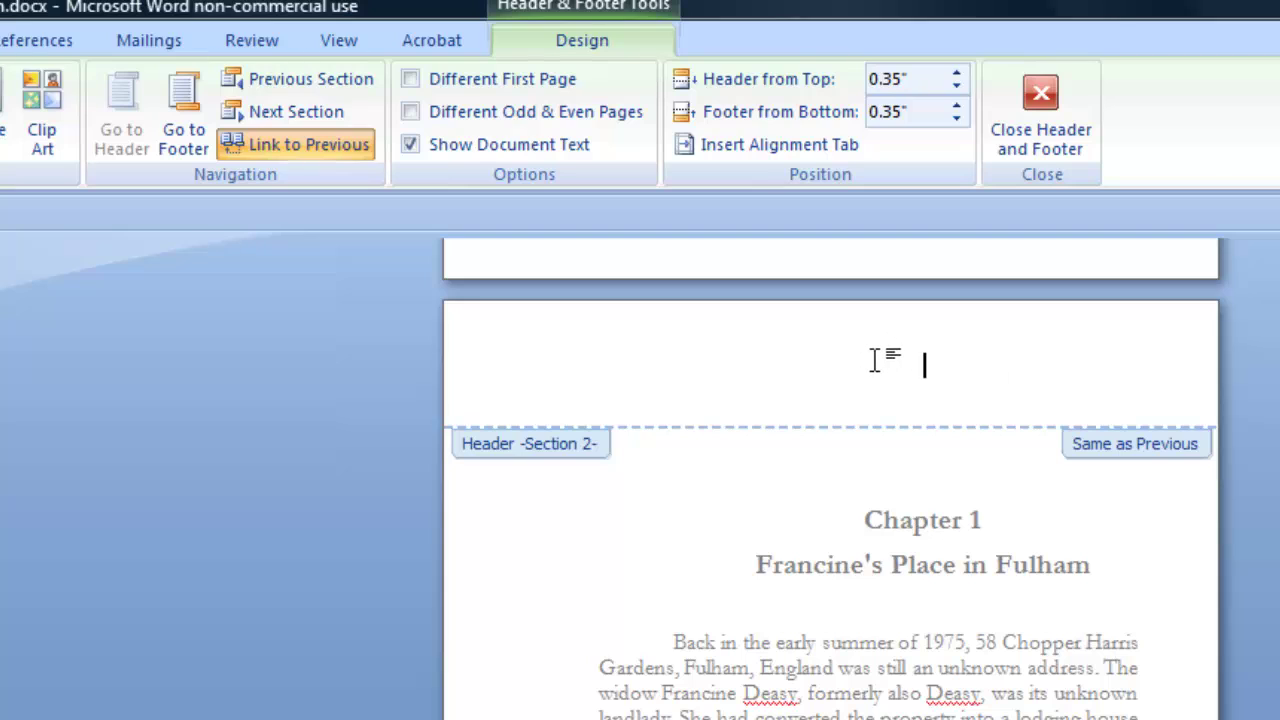
left_click(319, 143)
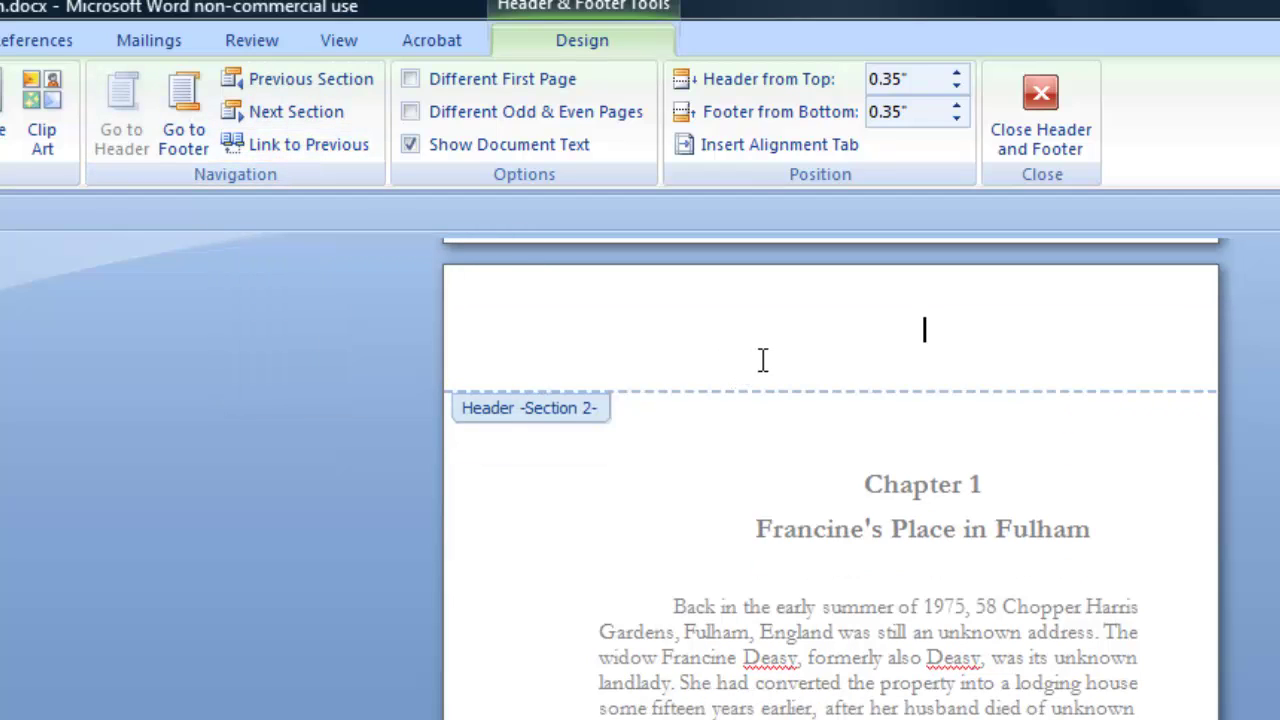
scroll(849, 690, "down", 1)
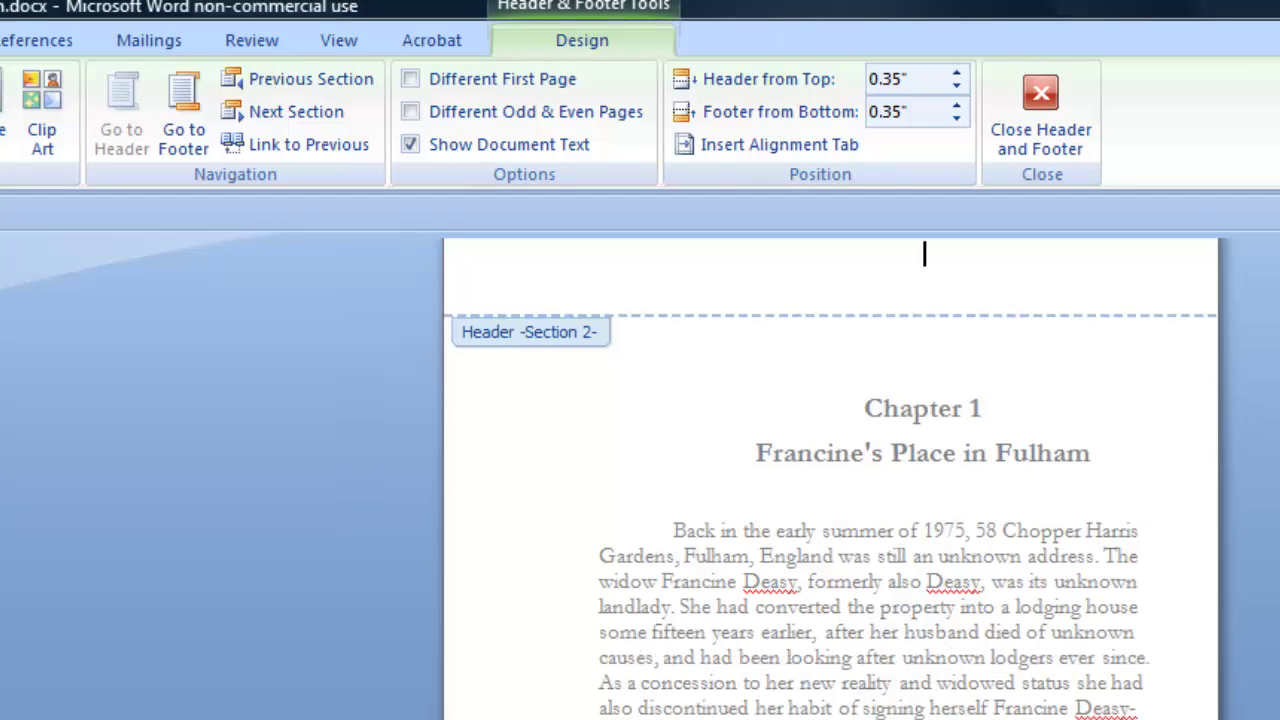
Unlink the Chapter 1 Section 2 footer from the previous section.
left_click(183, 130)
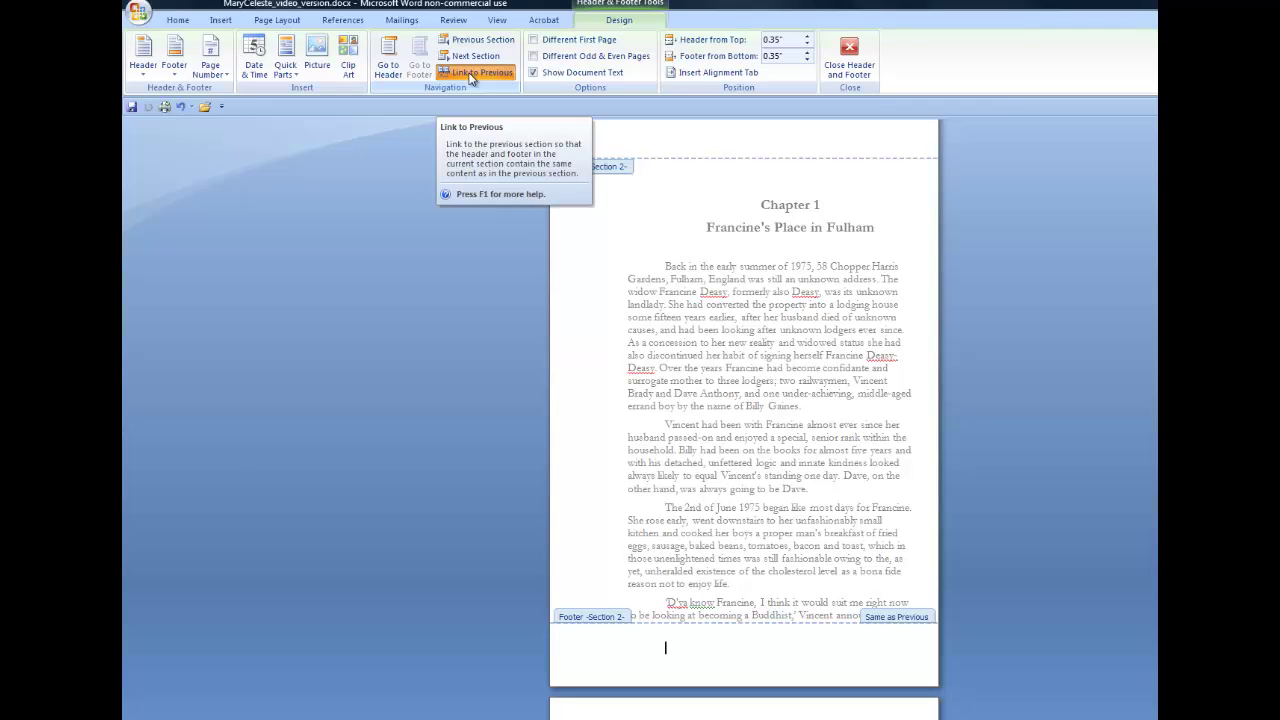
left_click(471, 77)
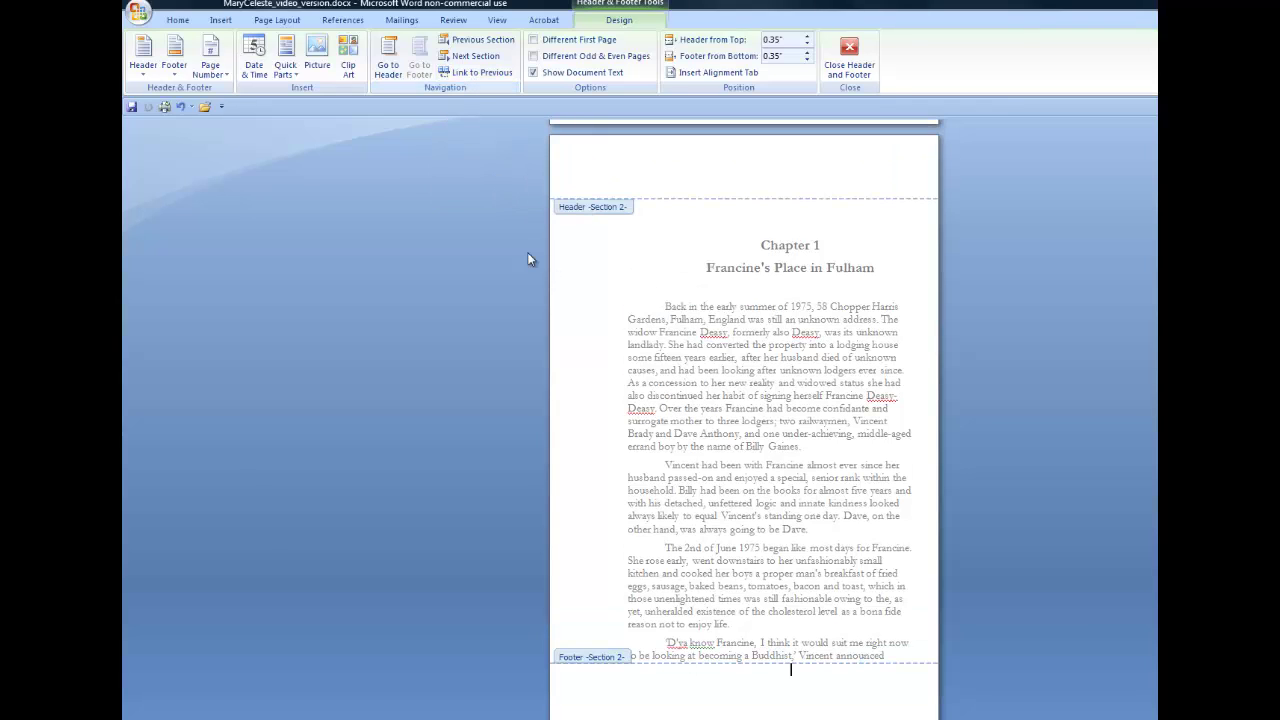
scroll(673, 297, "up", 12)
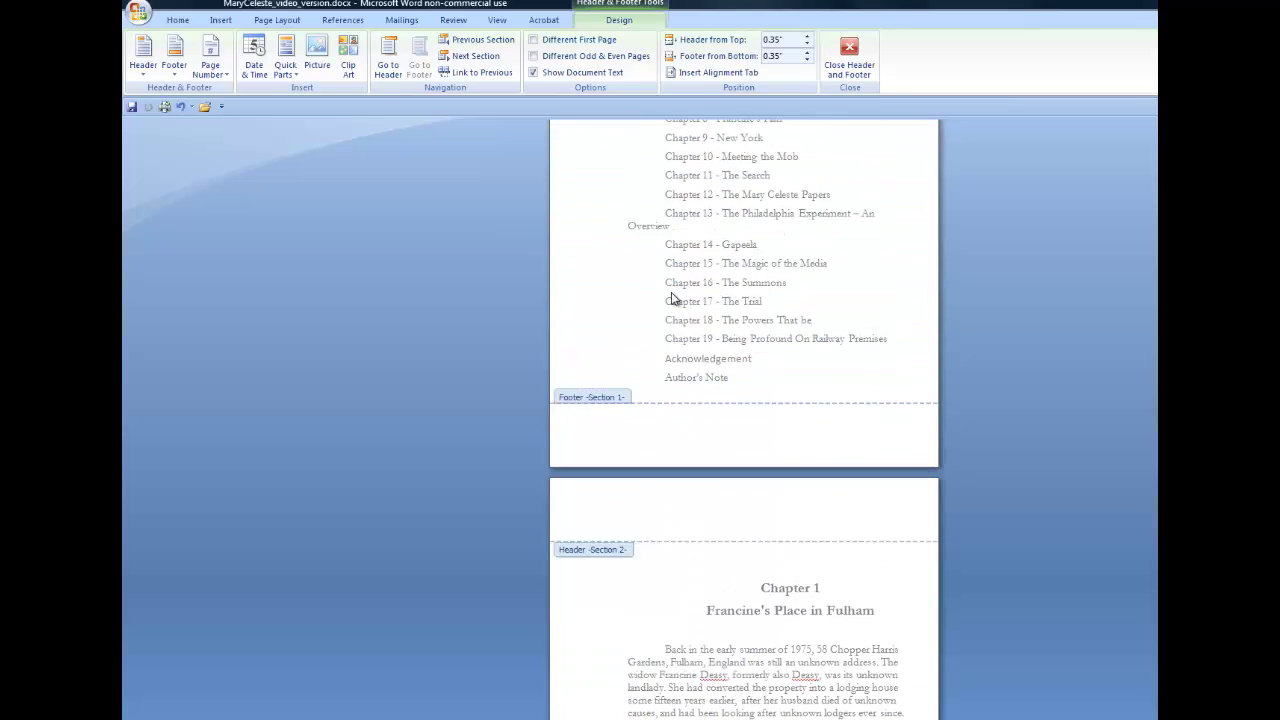
scroll(670, 297, "down", 12)
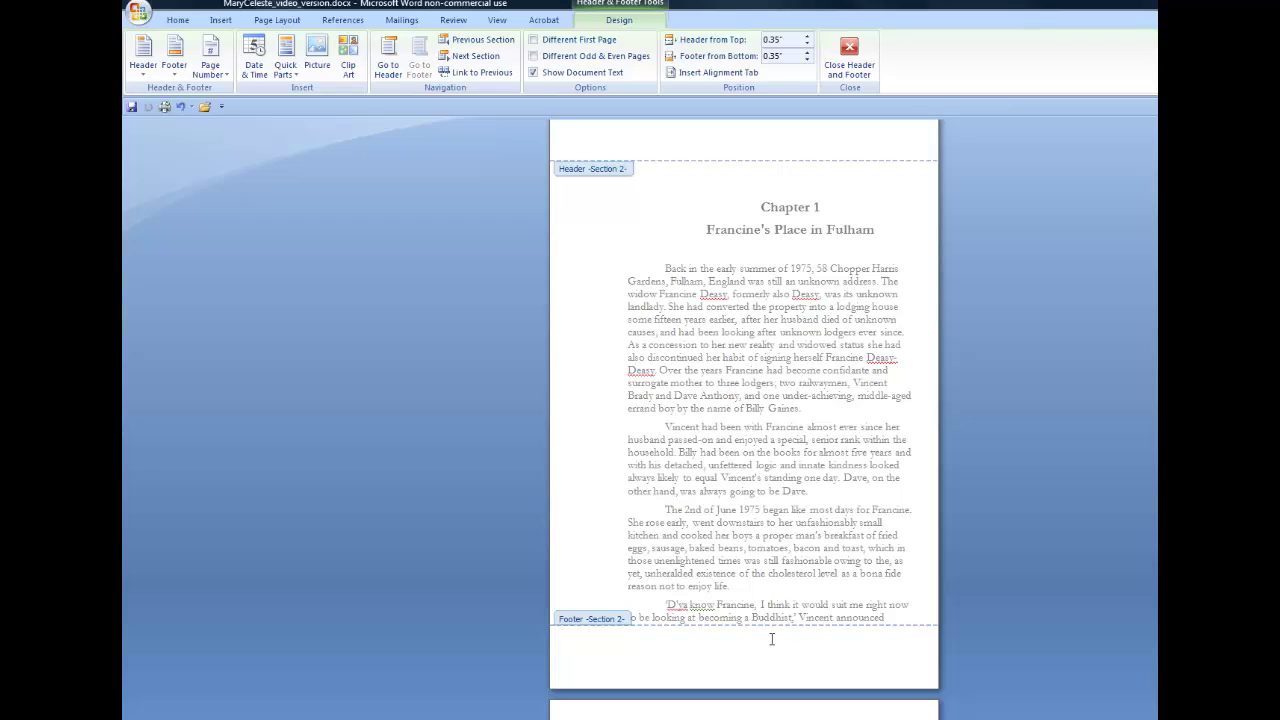
Insert a Plain Number 2 centred page number at the bottom of the Chapter 1 footer.
scroll(785, 584, "down", 1)
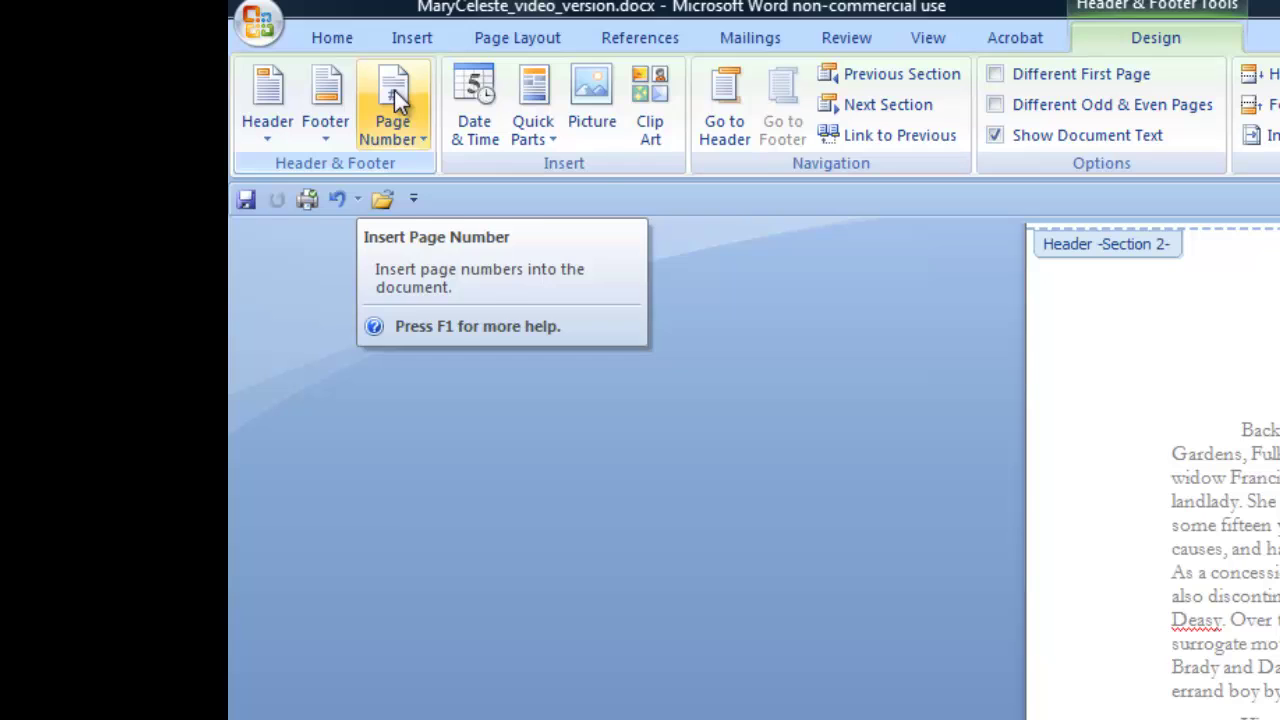
left_click(398, 100)
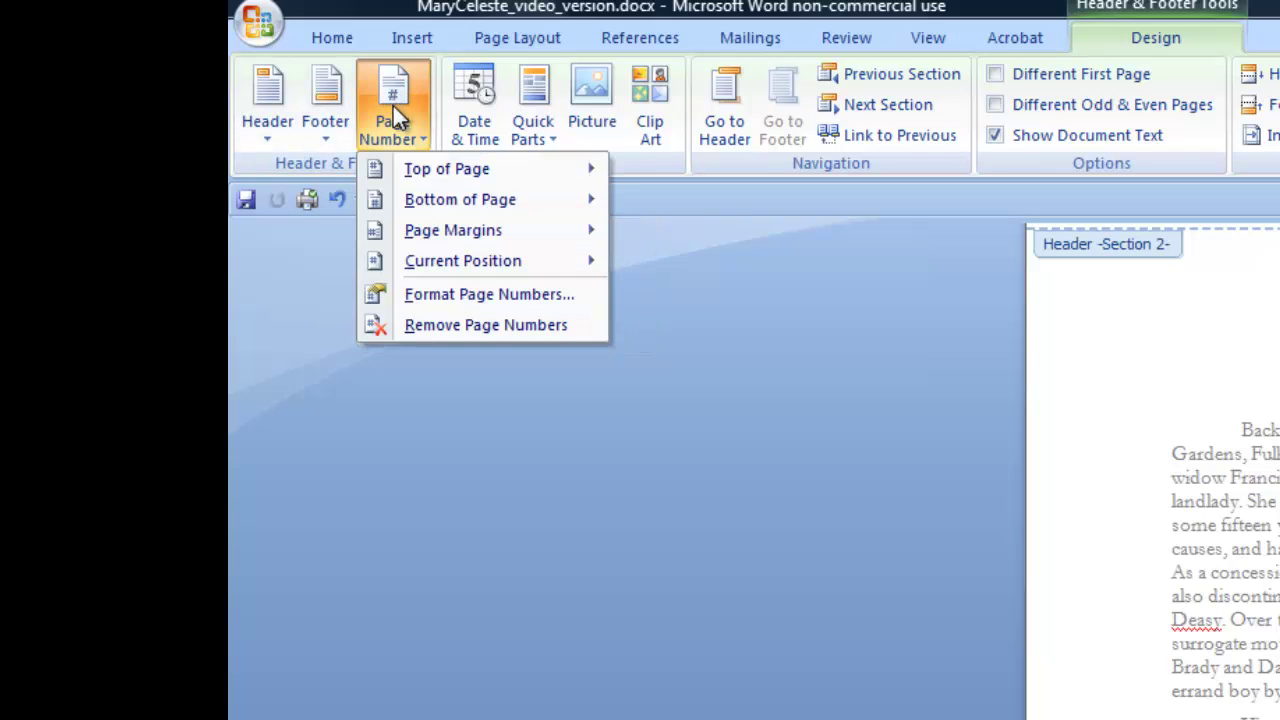
mouse_move(446, 201)
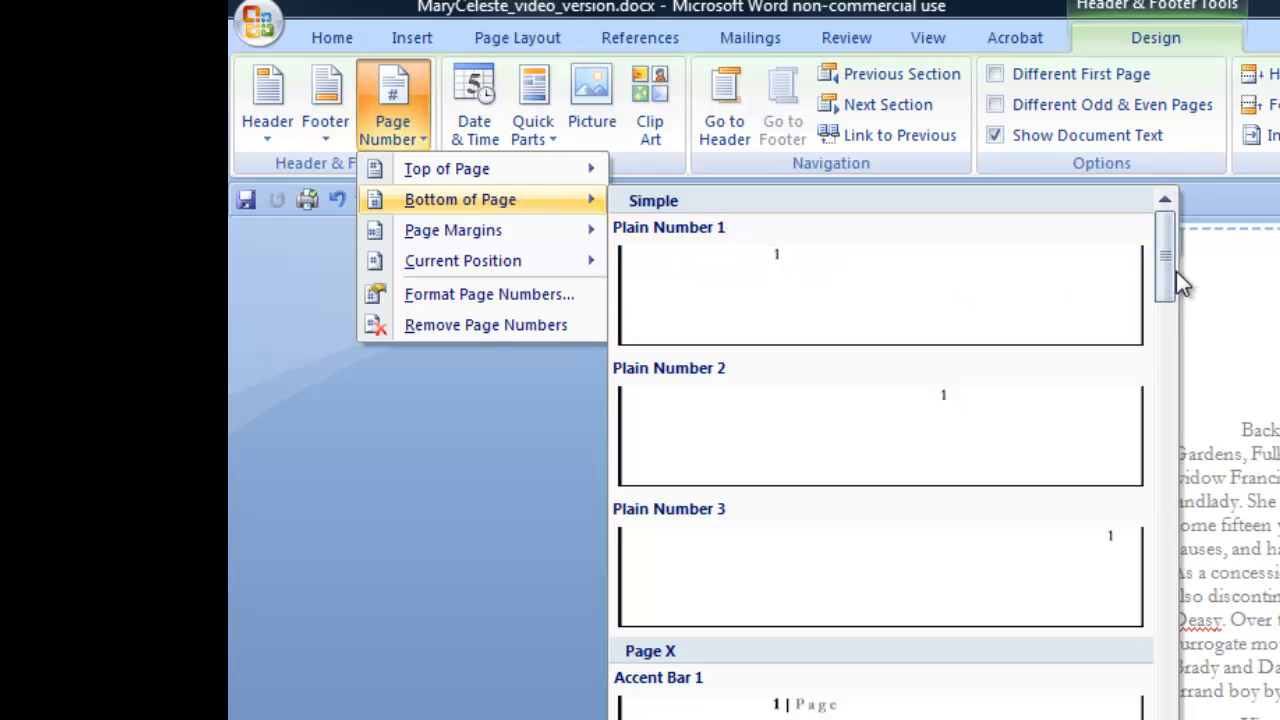
scroll(1172, 320, "down", 1)
left_click_drag(1172, 322, 1180, 261)
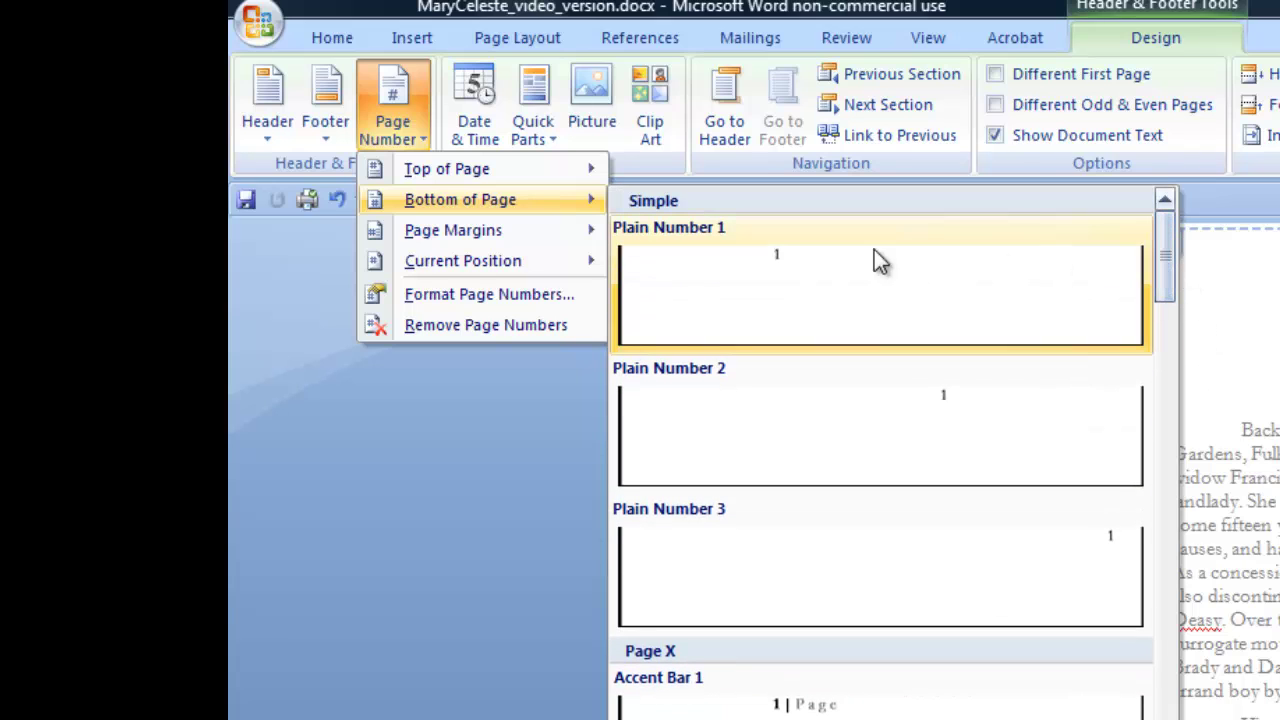
left_click(925, 410)
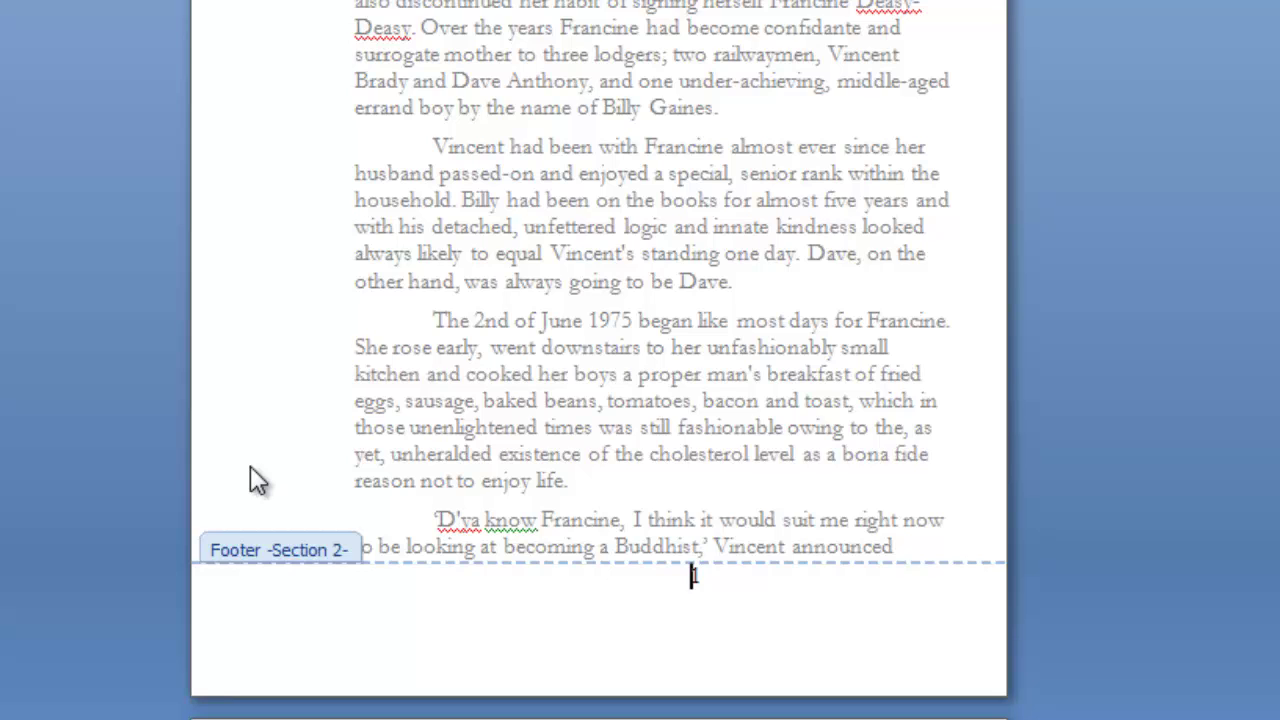
Delete the empty footer line under the page number, leaving number 1 selected.
key("Return")
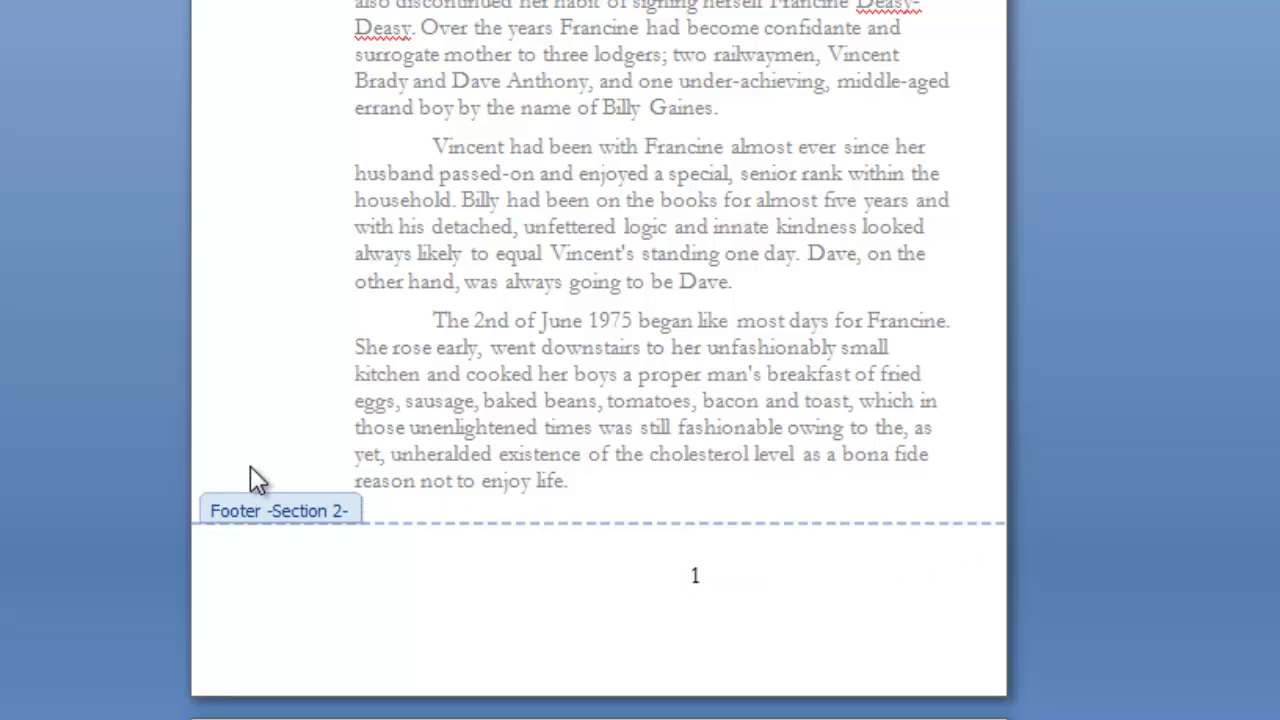
key("BackSpace")
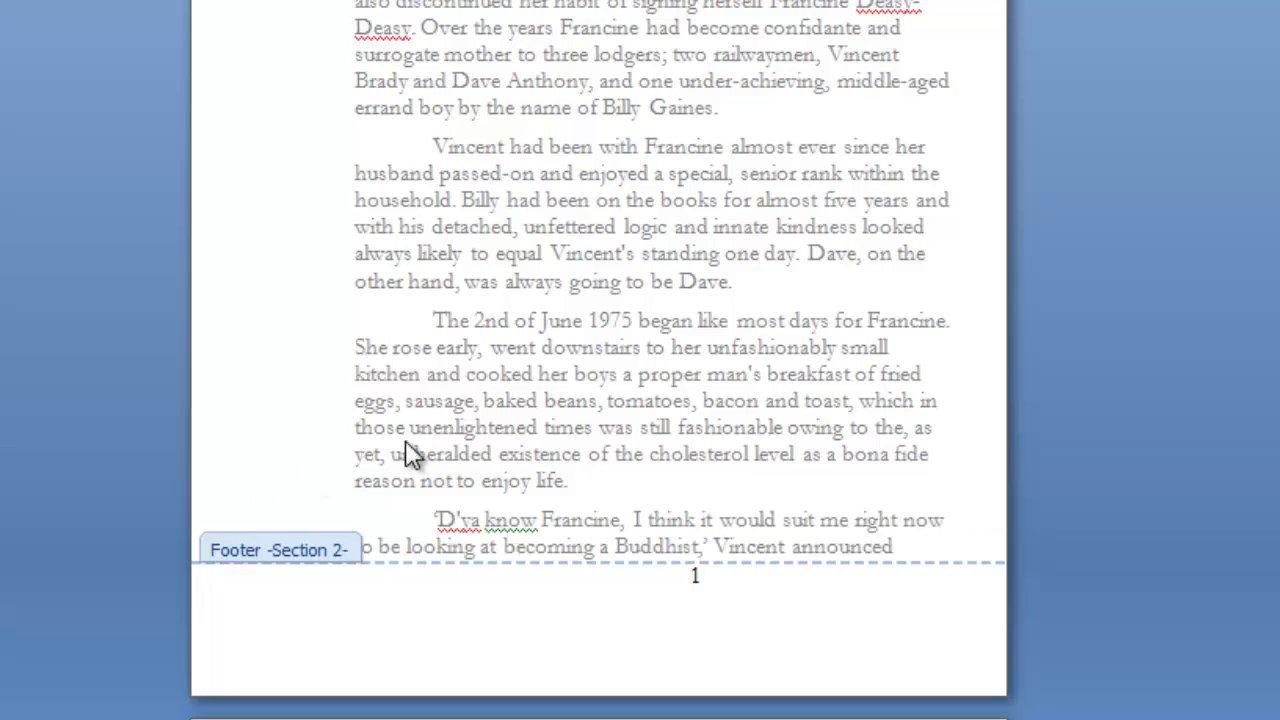
left_click(712, 667)
key("BackSpace")
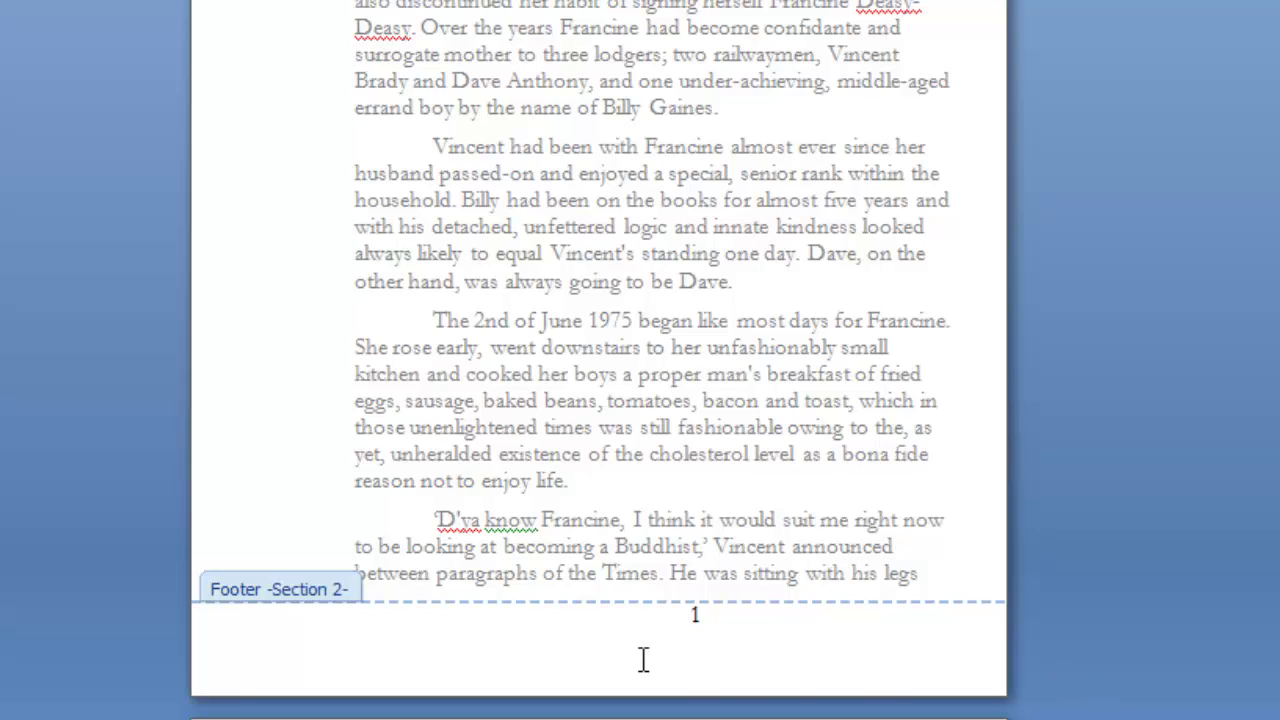
key("shift+Left")
Scroll through the Chapter 1 footers to Chapter 2's first page, whose Section 3 footer shows 1.
scroll(570, 533, "up", 2)
scroll(566, 535, "down", 2)
scroll(546, 578, "up", 8)
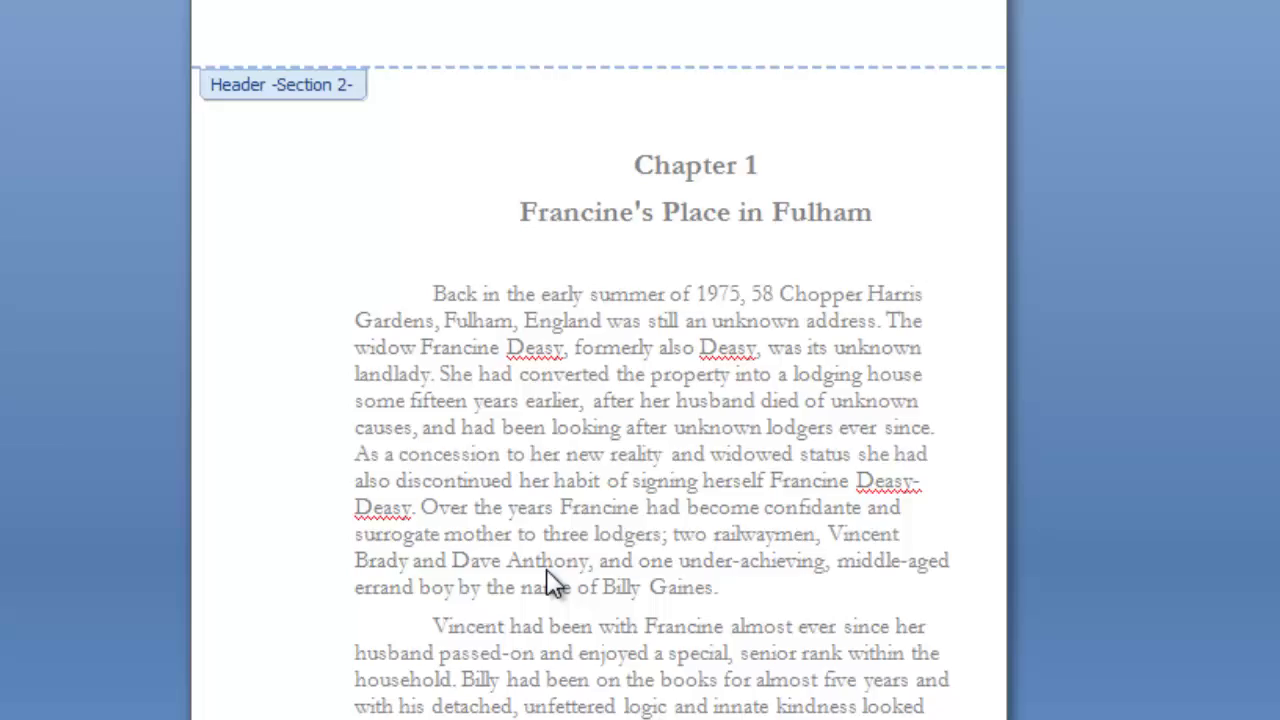
scroll(550, 570, "up", 18)
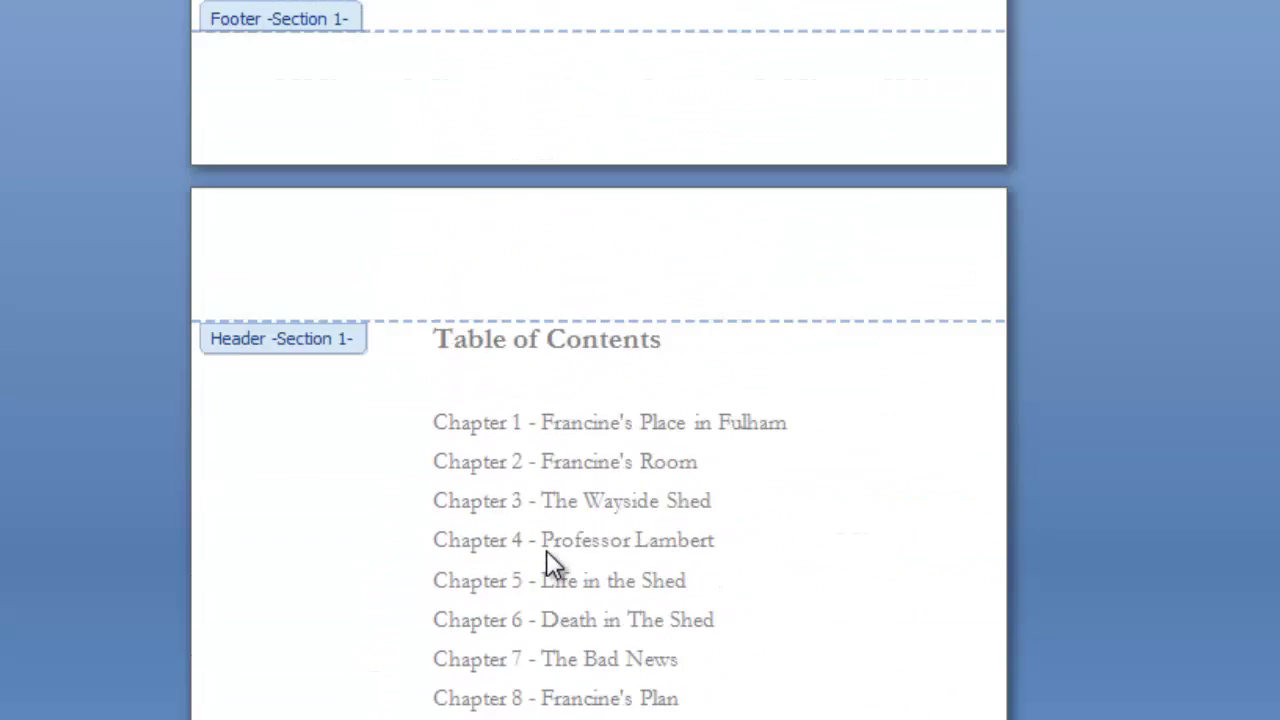
scroll(546, 550, "down", 20)
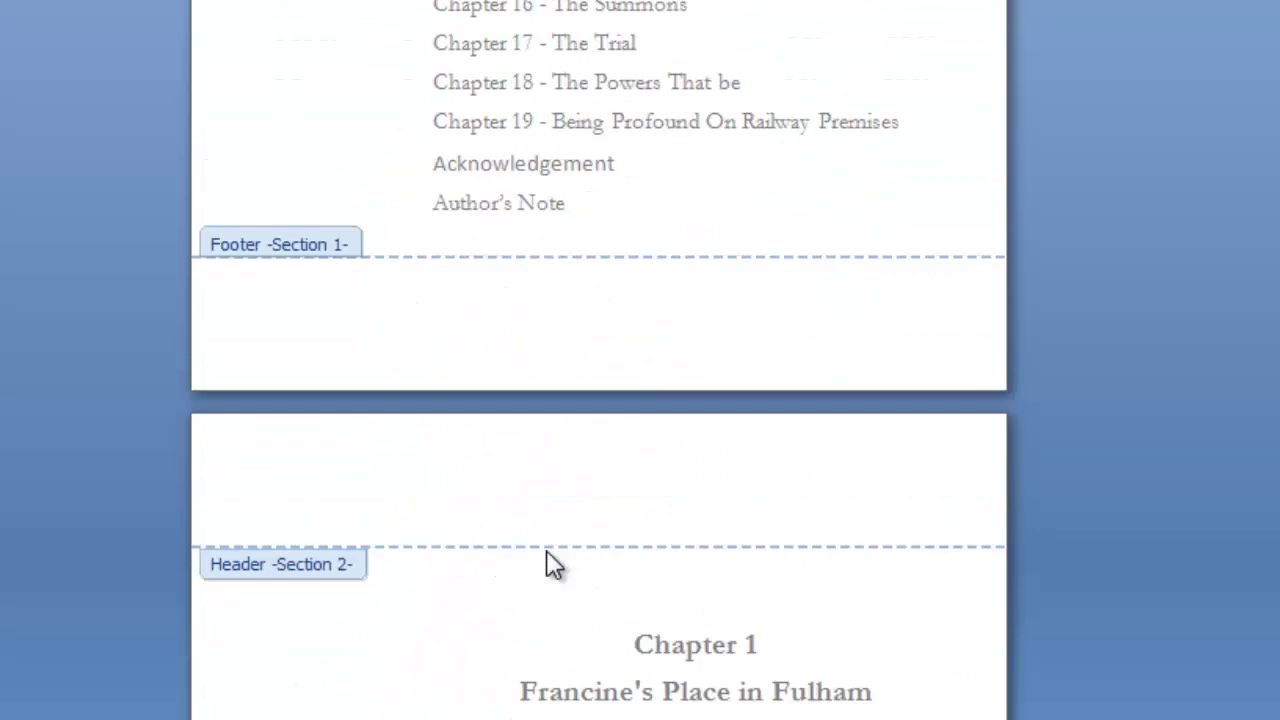
scroll(546, 550, "down", 20)
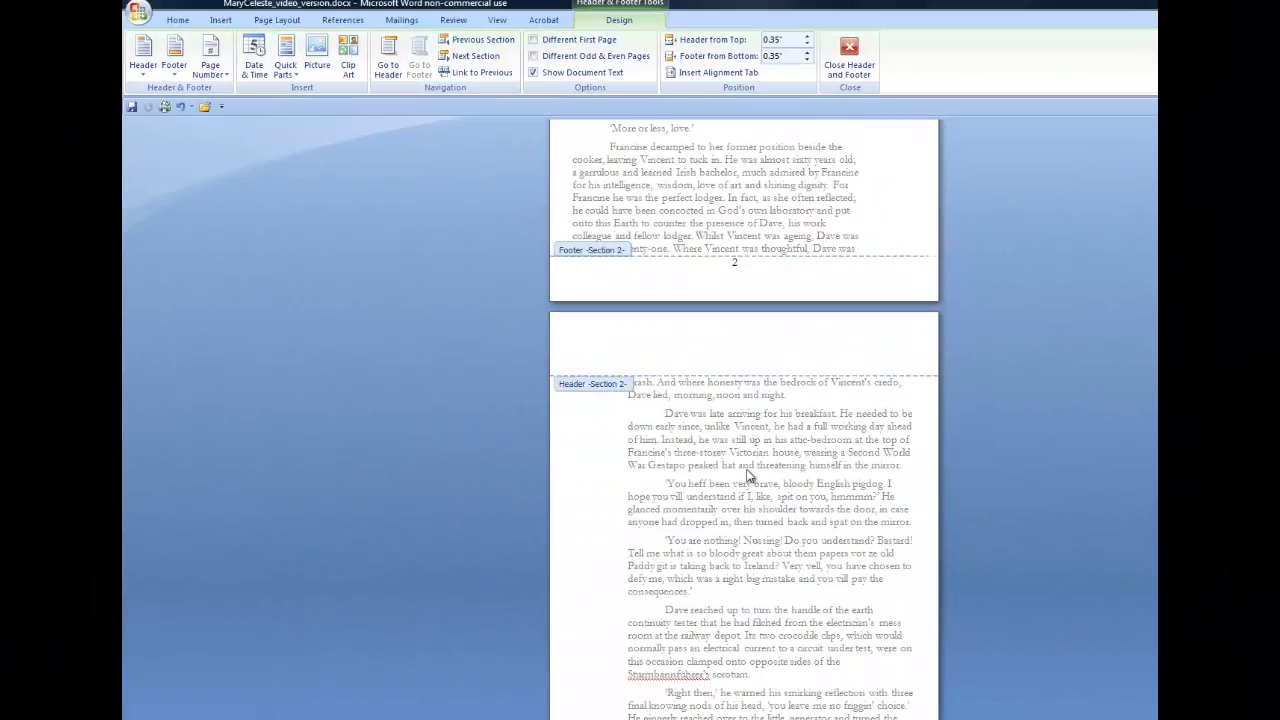
scroll(745, 480, "down", 3)
scroll(745, 480, "down", 18)
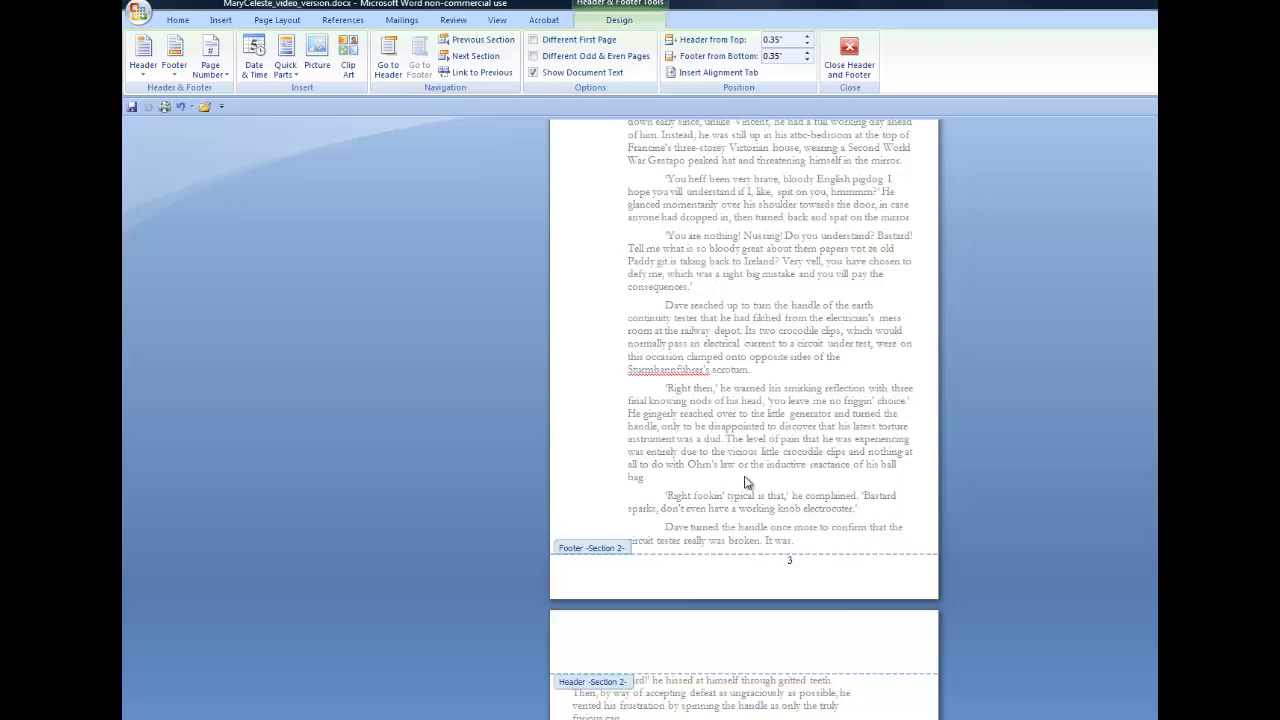
scroll(742, 494, "down", 18)
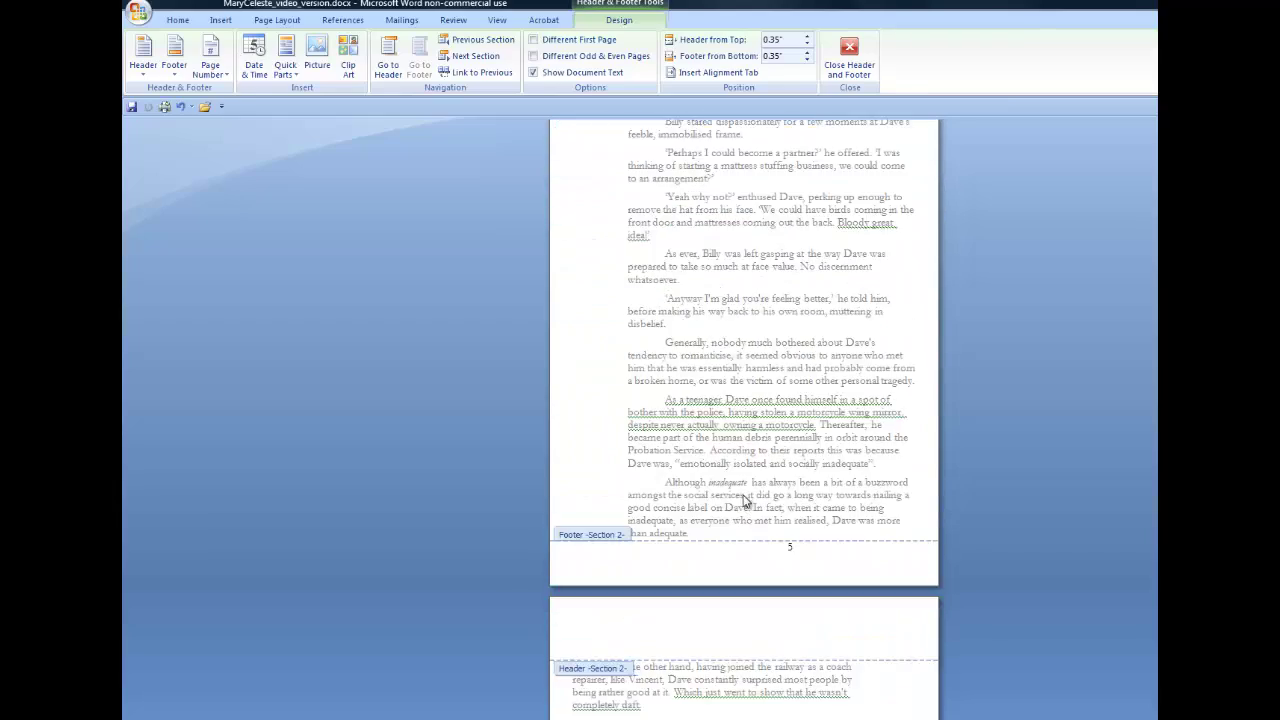
scroll(742, 497, "down", 18)
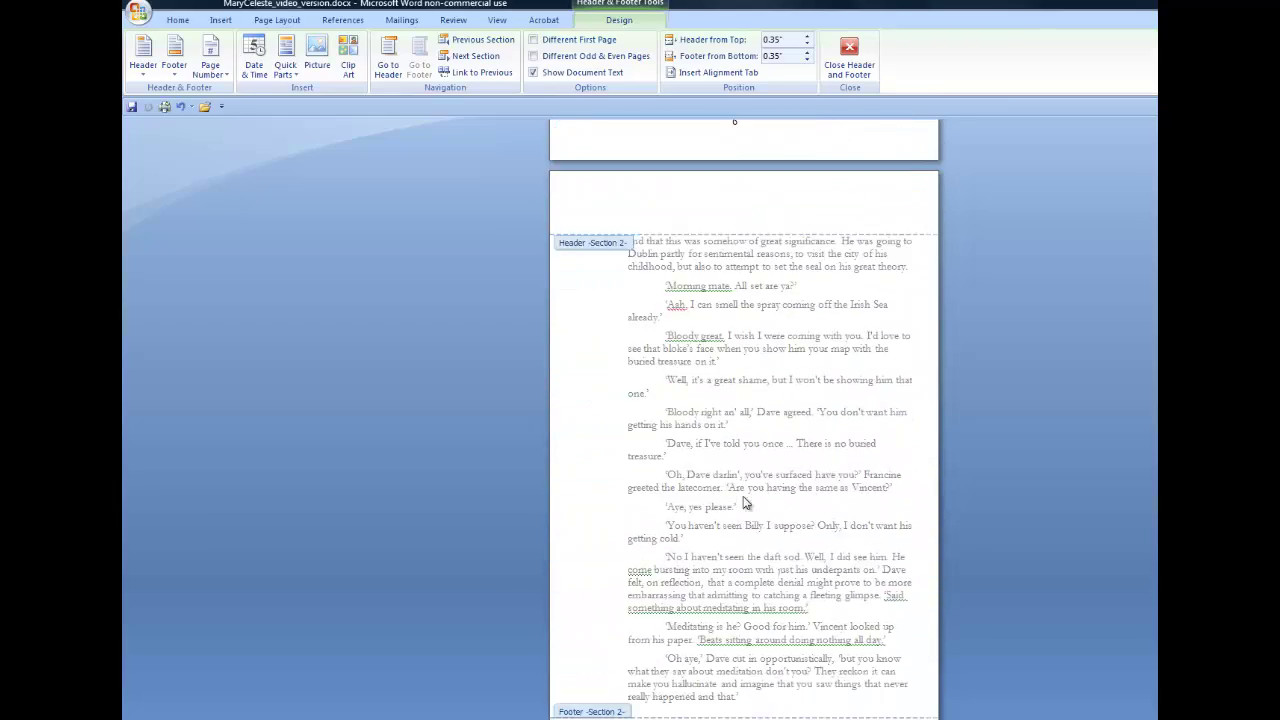
scroll(745, 503, "down", 8)
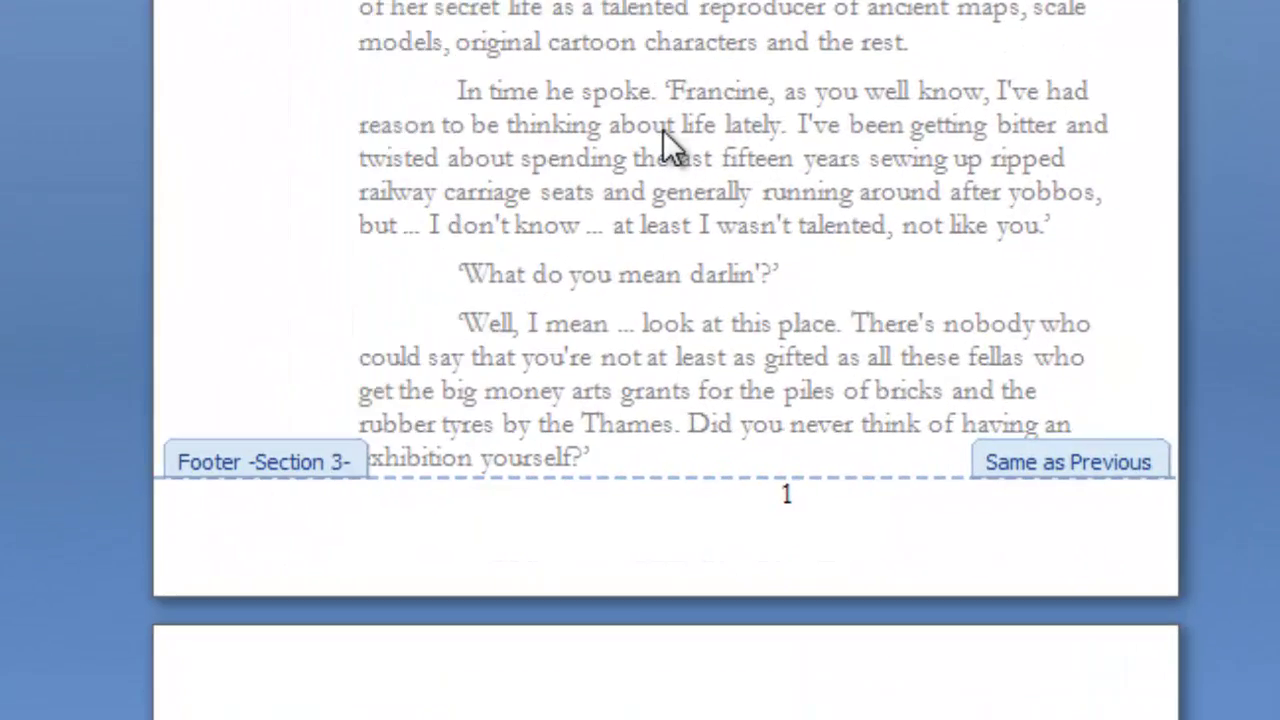
scroll(662, 130, "down", 1)
scroll(661, 130, "up", 1)
scroll(814, 487, "down", 1)
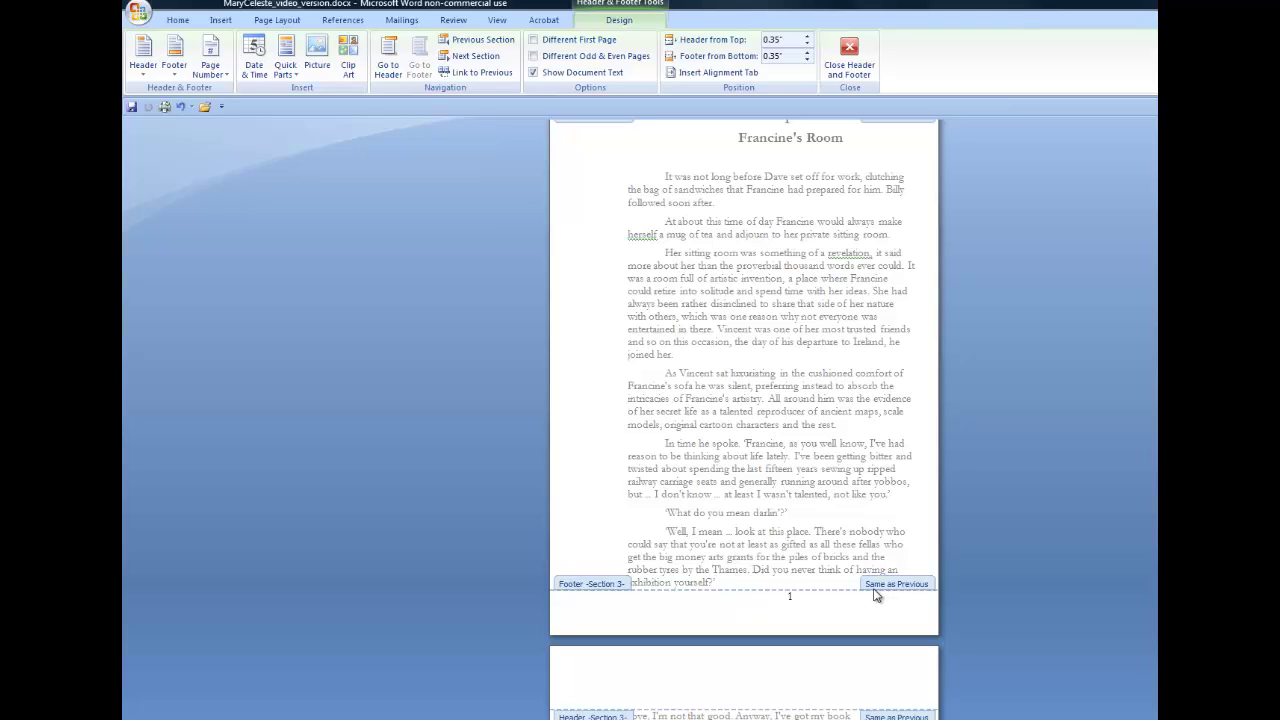
left_click(786, 597)
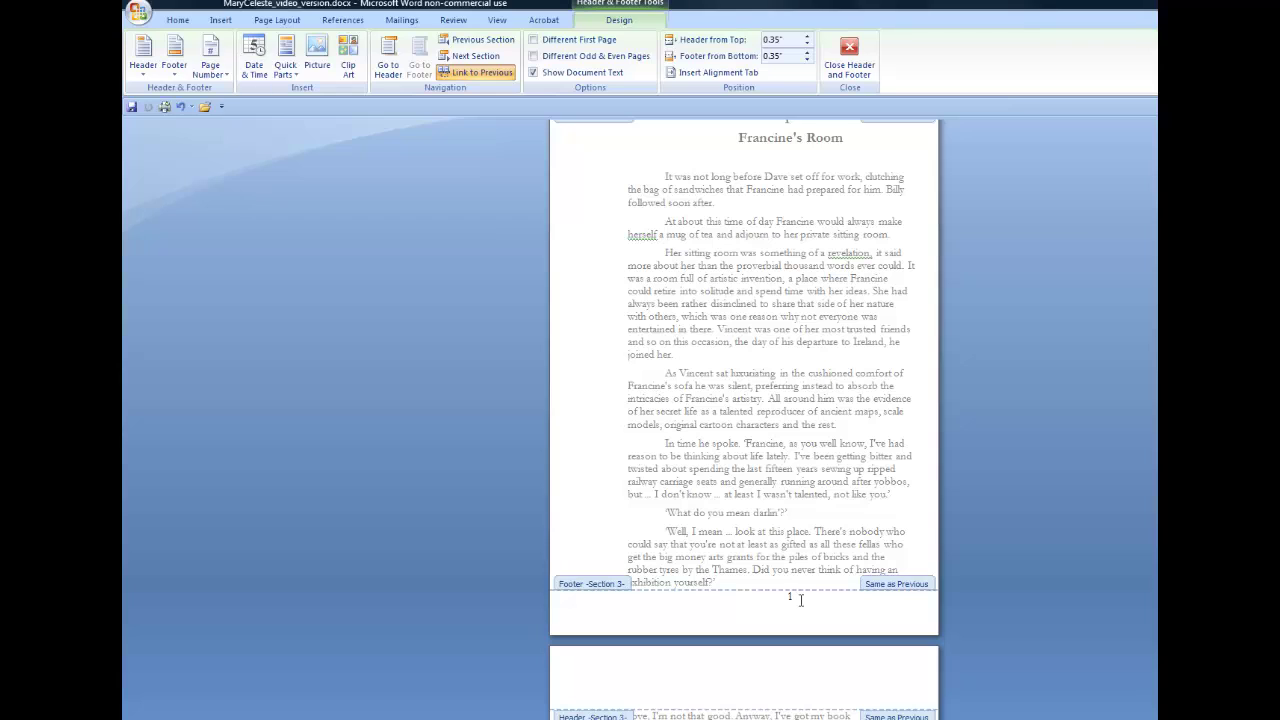
left_click(505, 22)
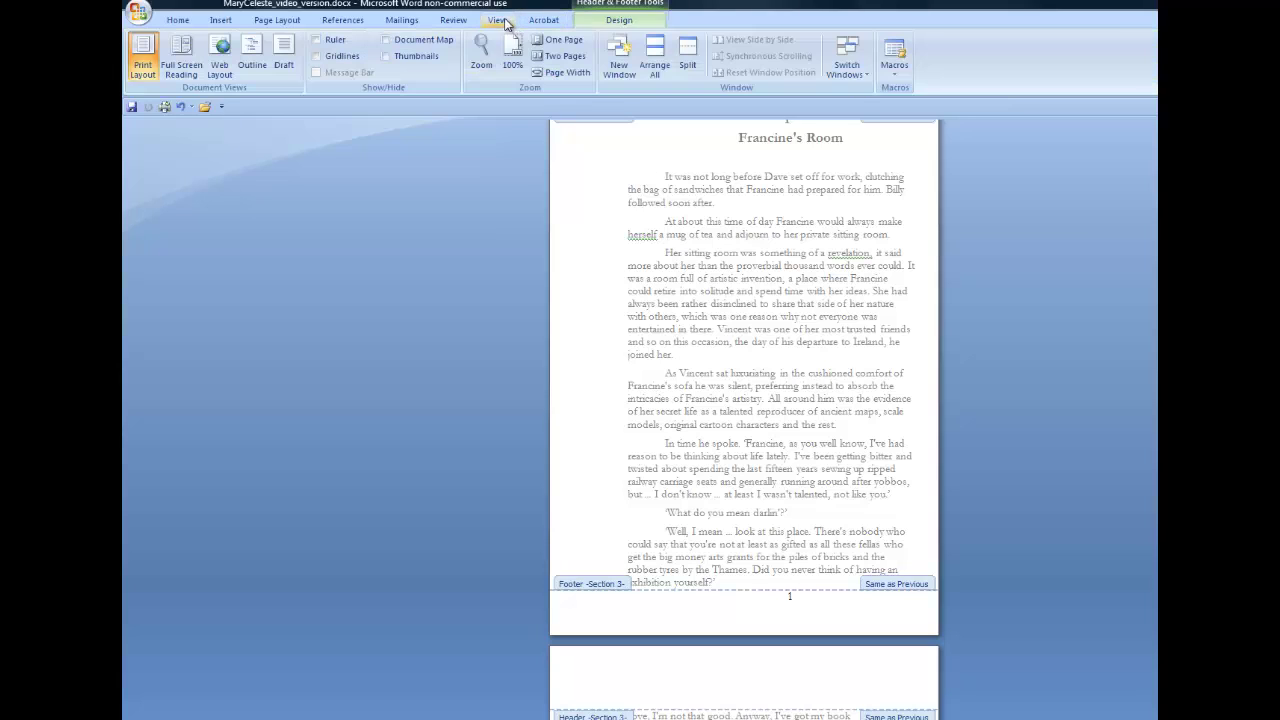
left_click(386, 41)
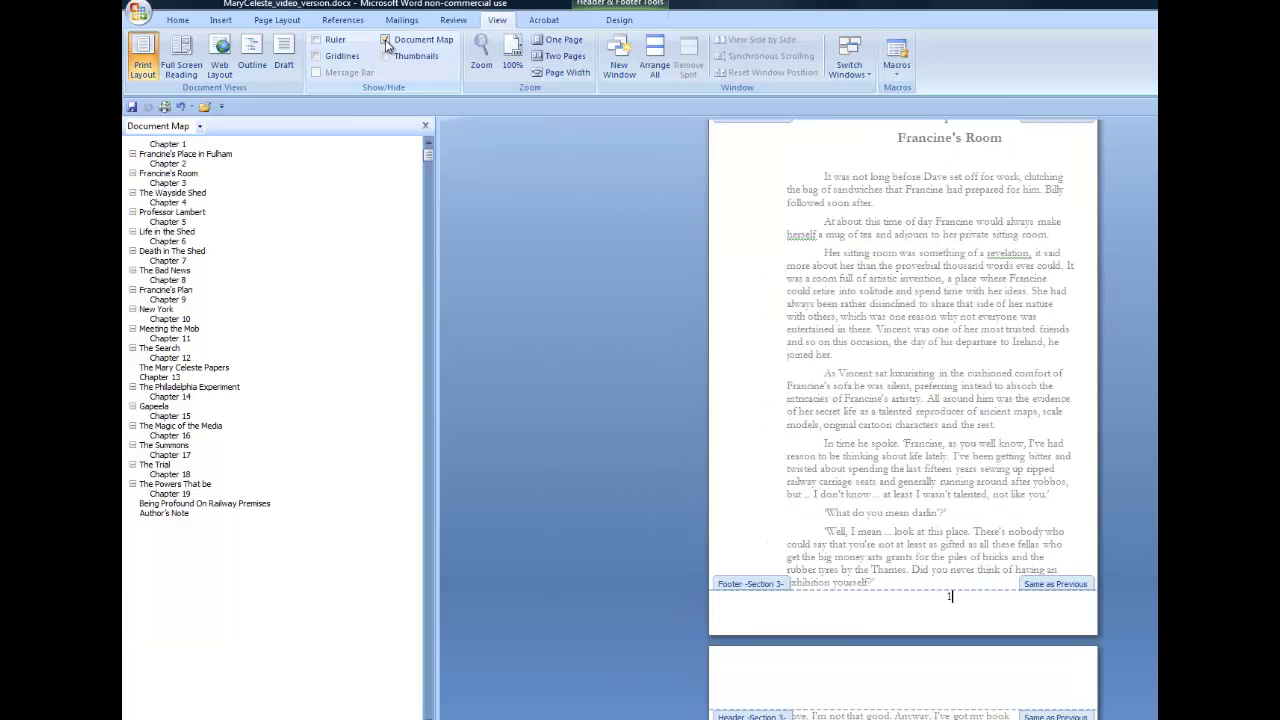
left_click(172, 358)
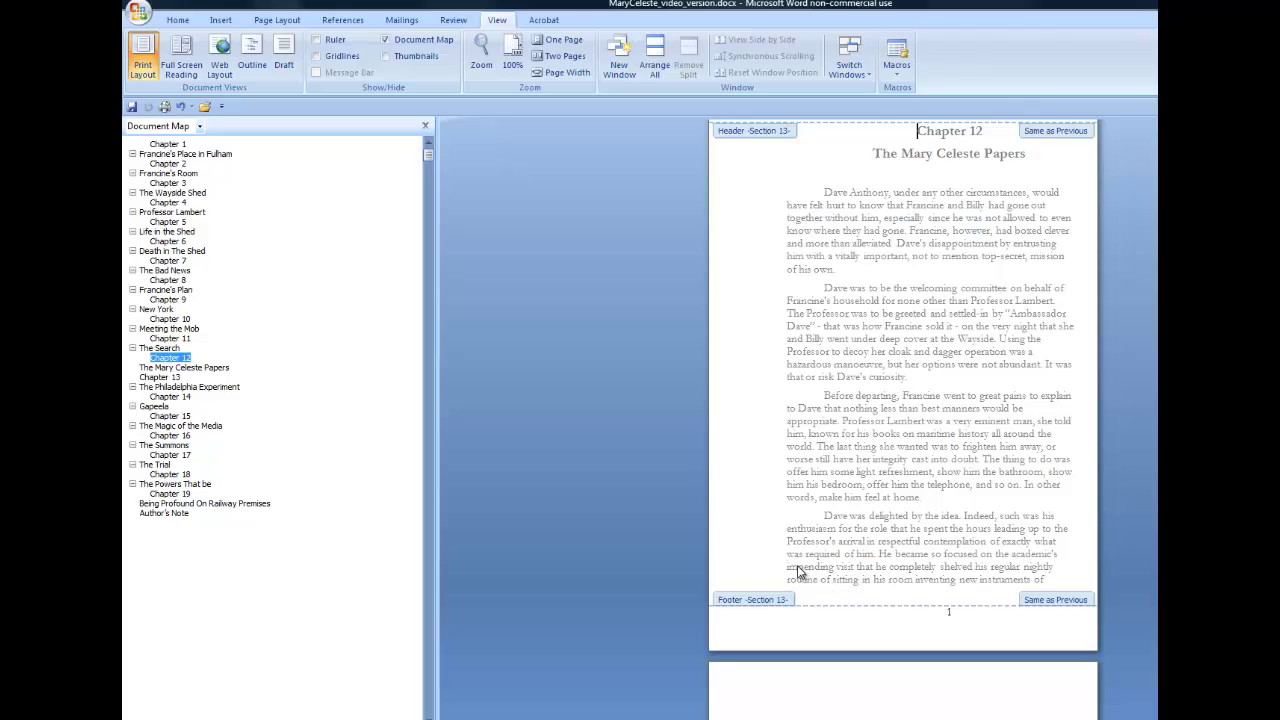
left_click(168, 163)
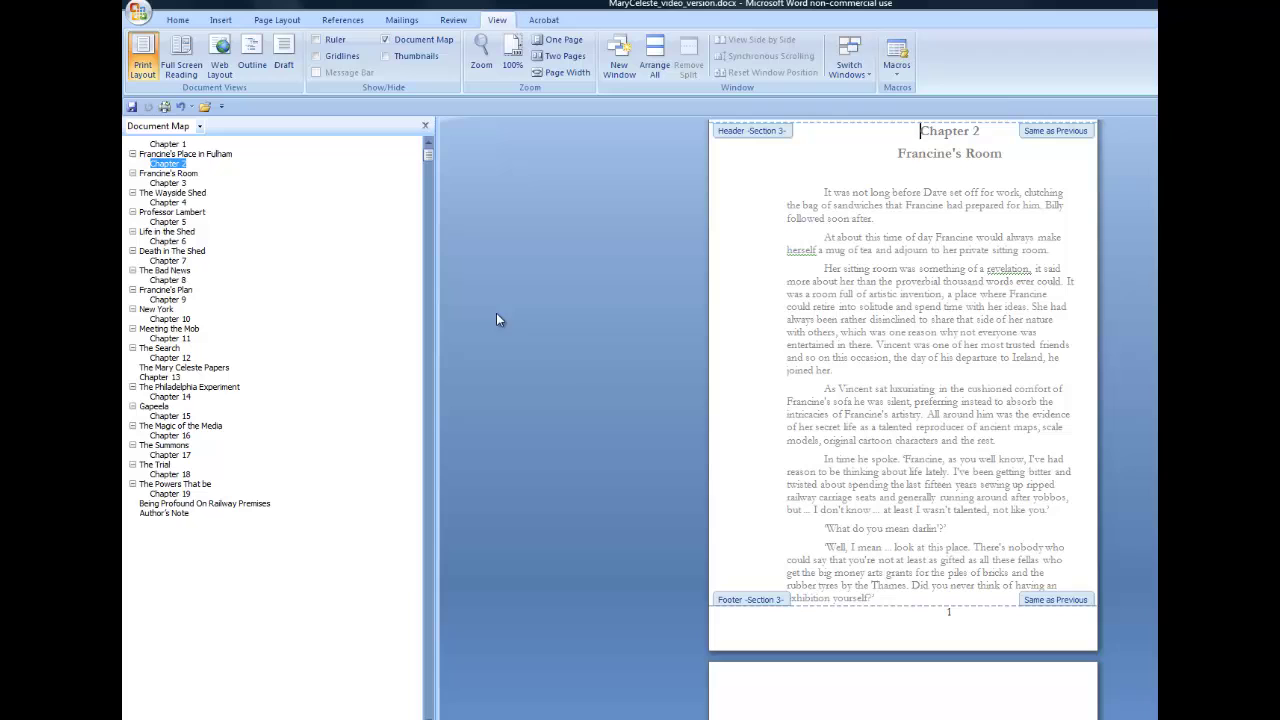
scroll(735, 388, "down", 3)
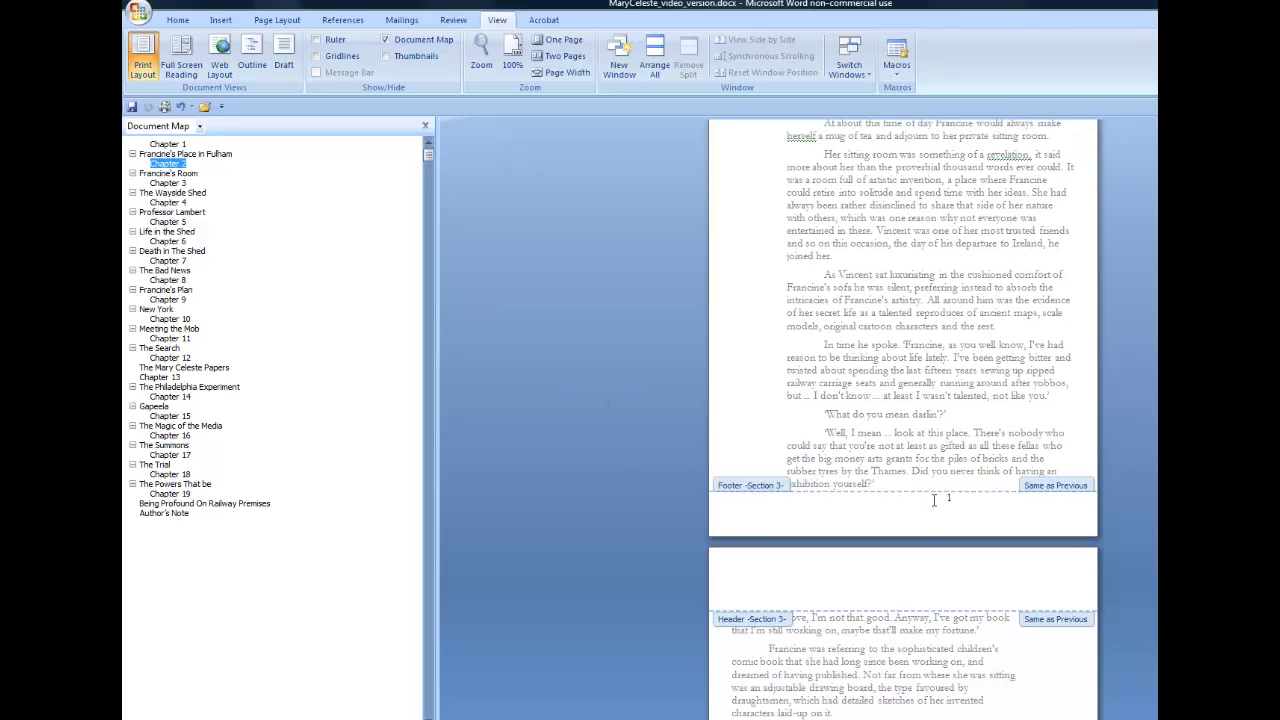
left_click(425, 125)
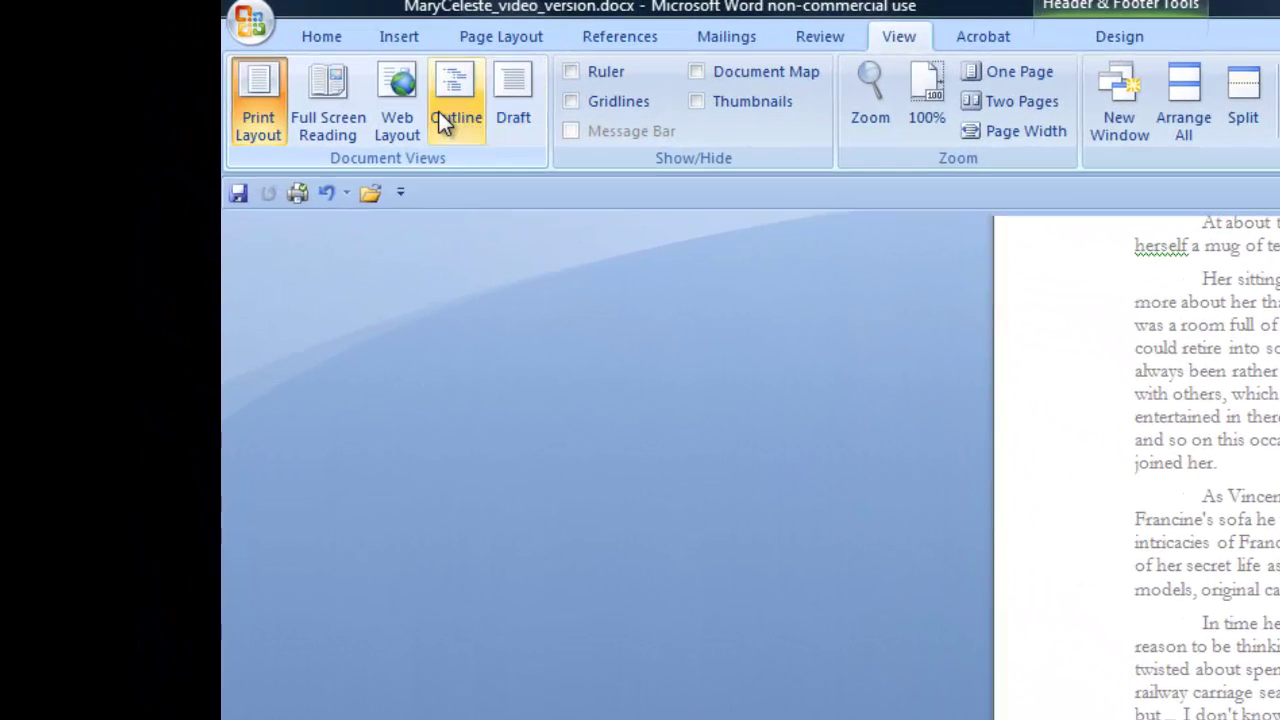
Set Chapter 2's page numbering to Continue from previous section, so its first page becomes 9.
left_click(1100, 30)
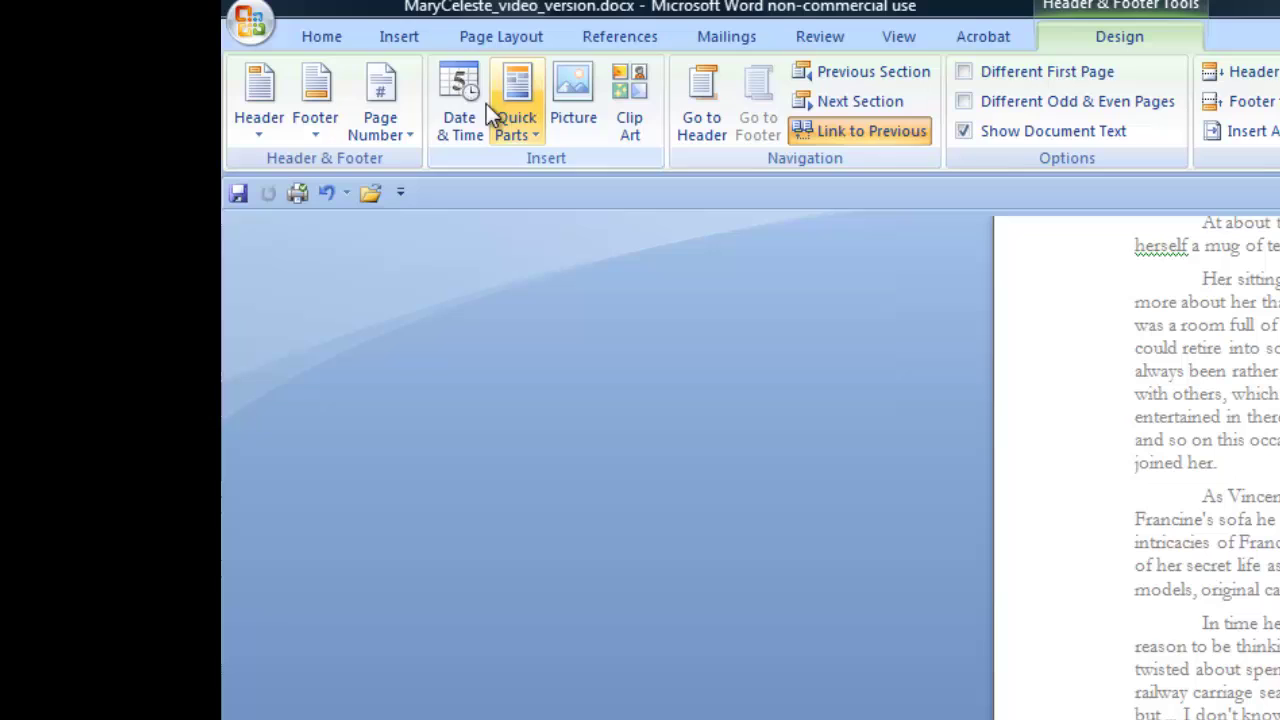
left_click(387, 122)
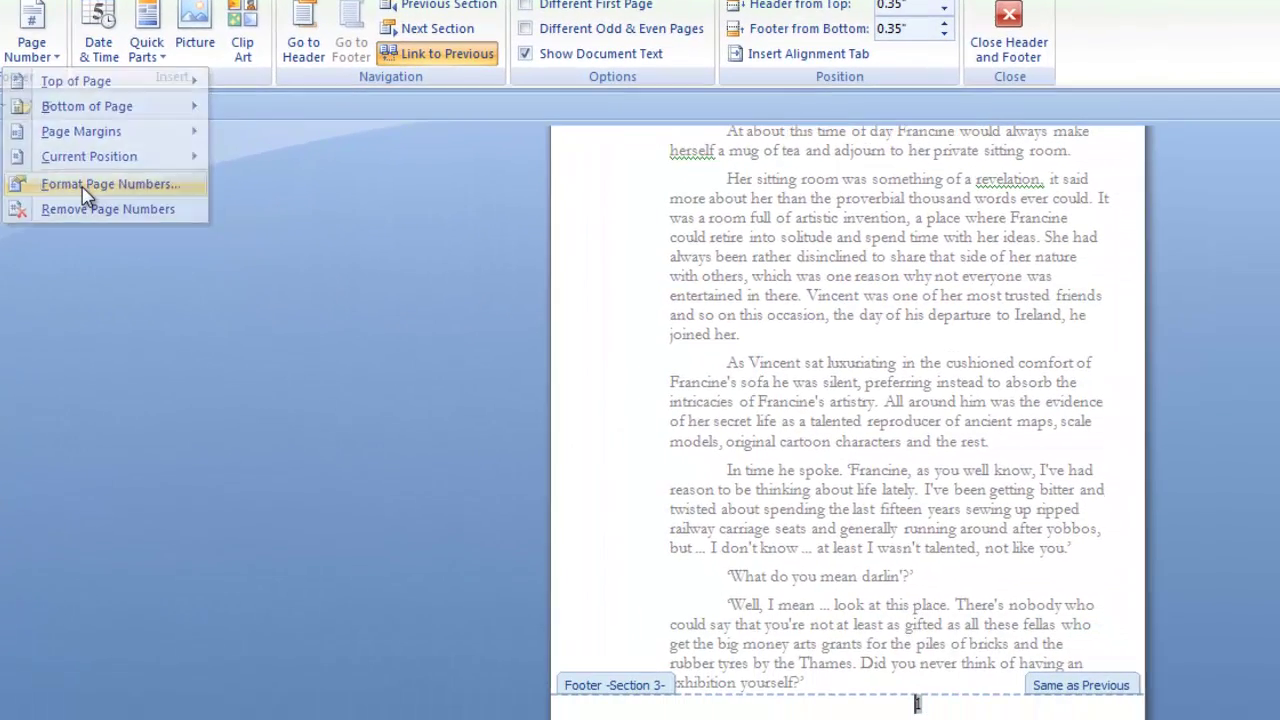
left_click(442, 290)
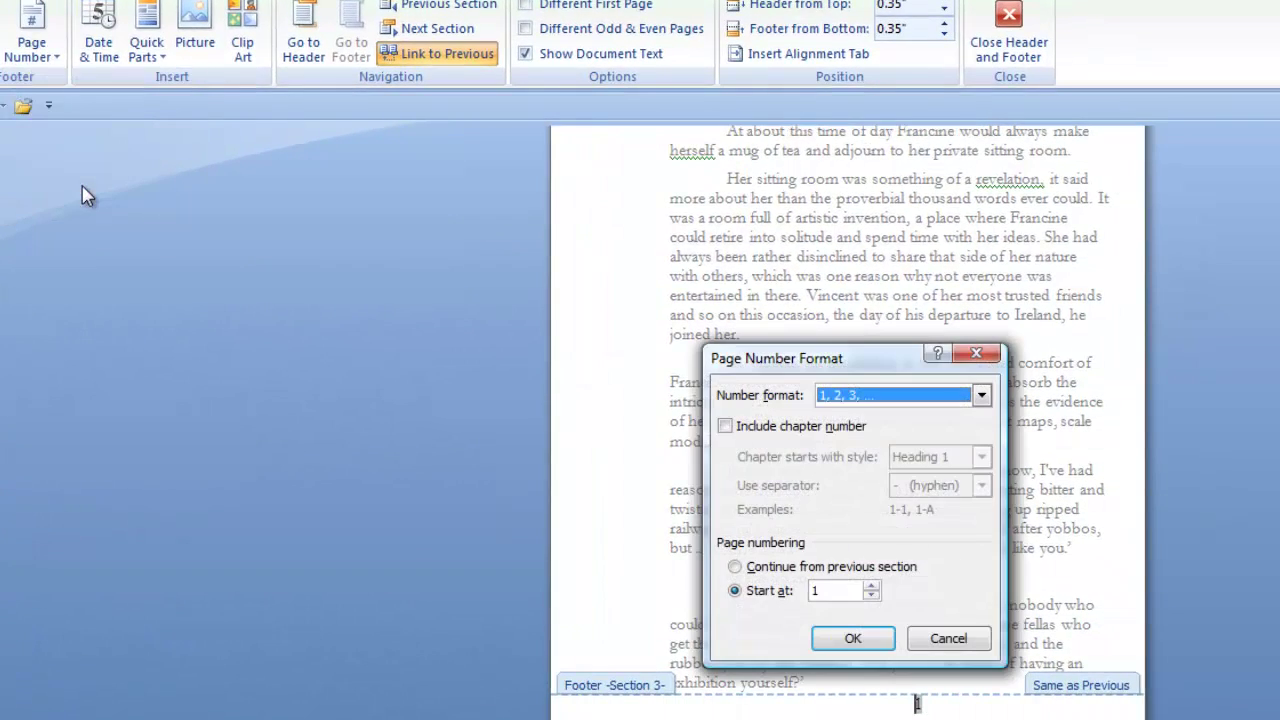
left_click(736, 568)
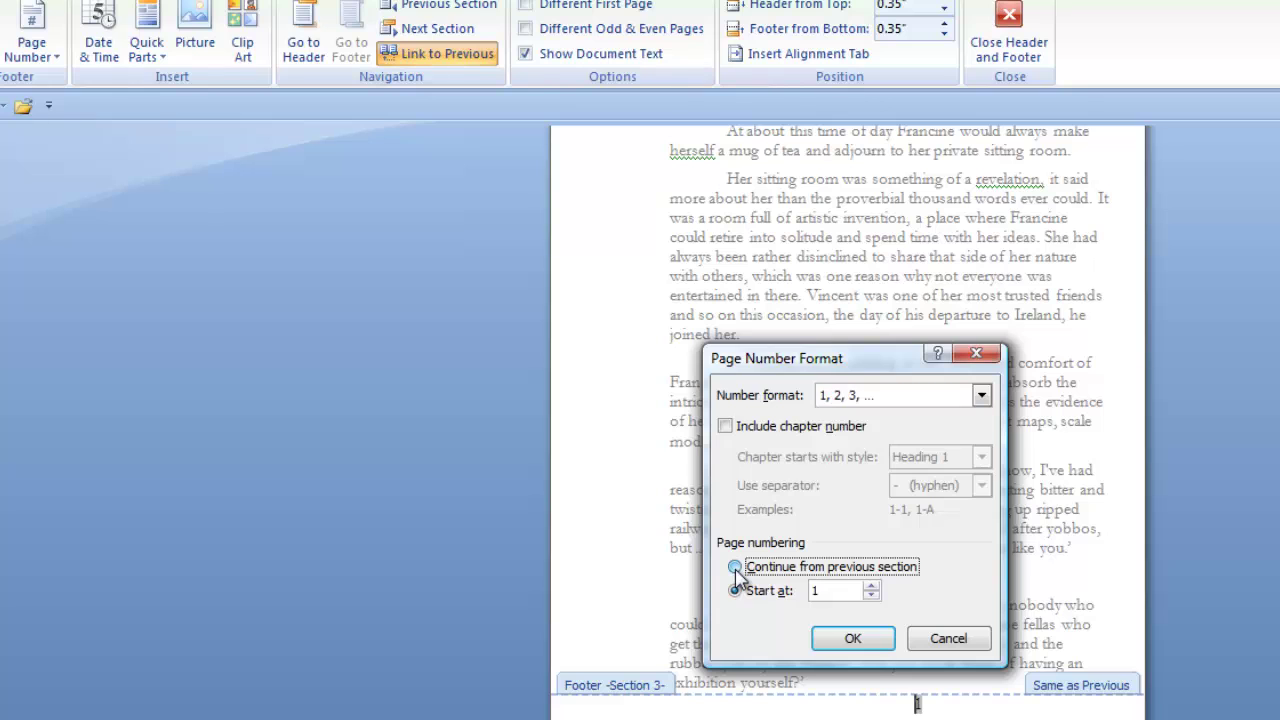
left_click(850, 640)
scroll(657, 394, "down", 10)
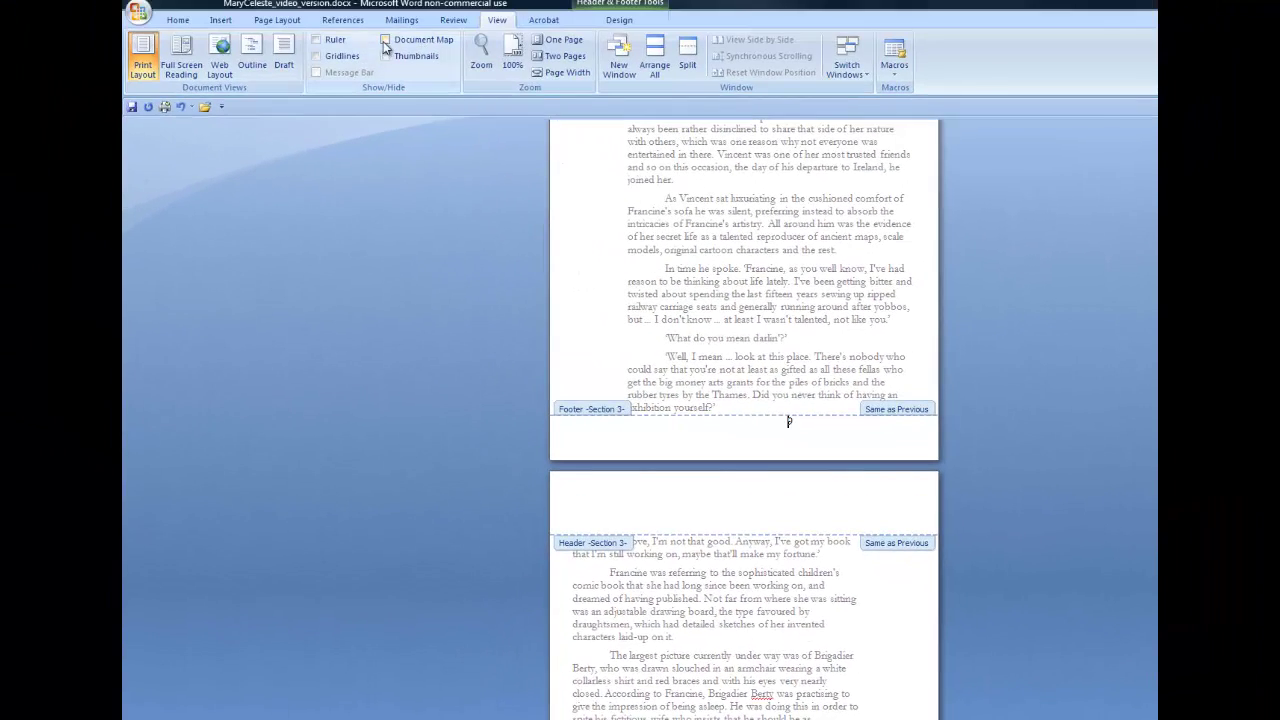
Jump to Chapter 3, The Wayside Shed, using the Document Map.
left_click(385, 40)
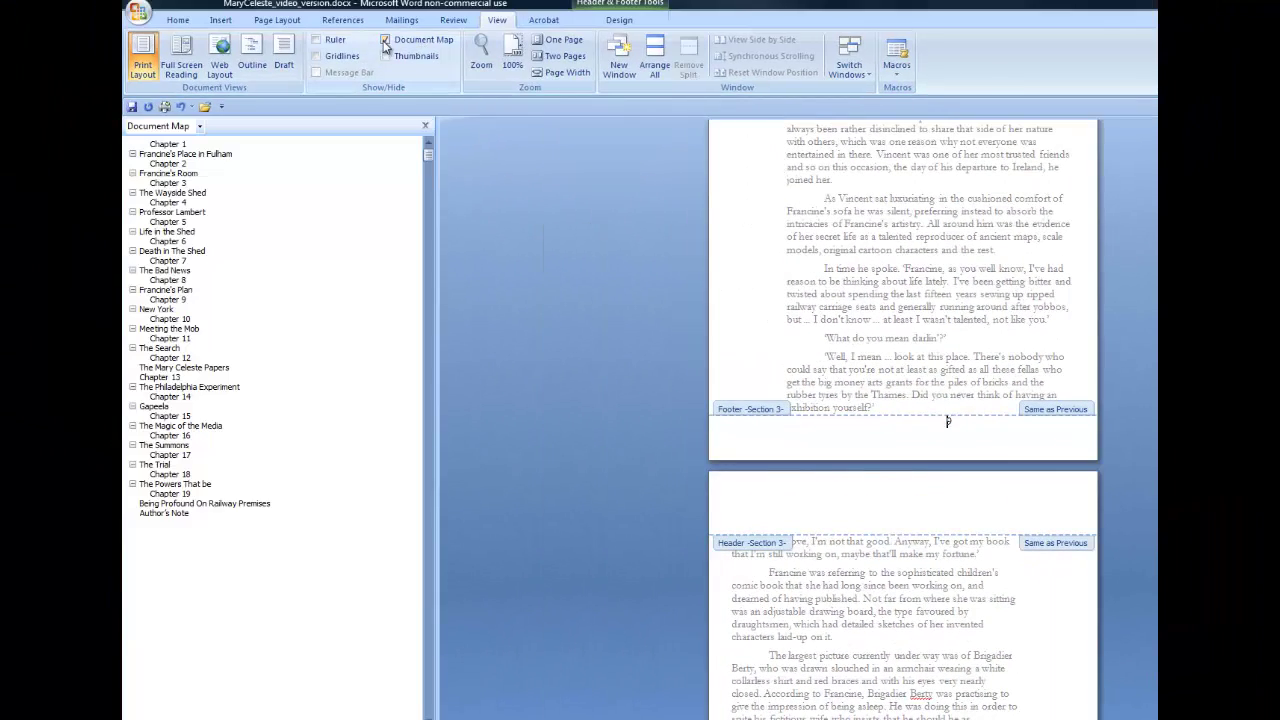
left_click(167, 183)
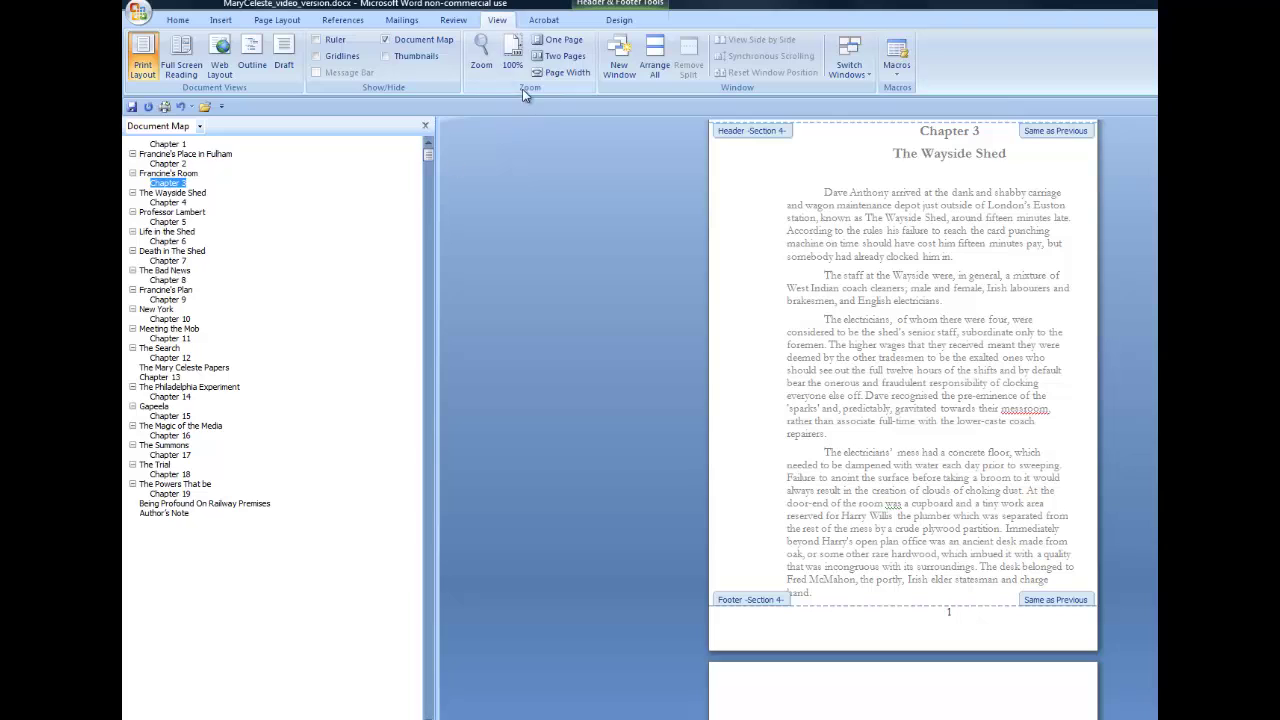
left_click(425, 125)
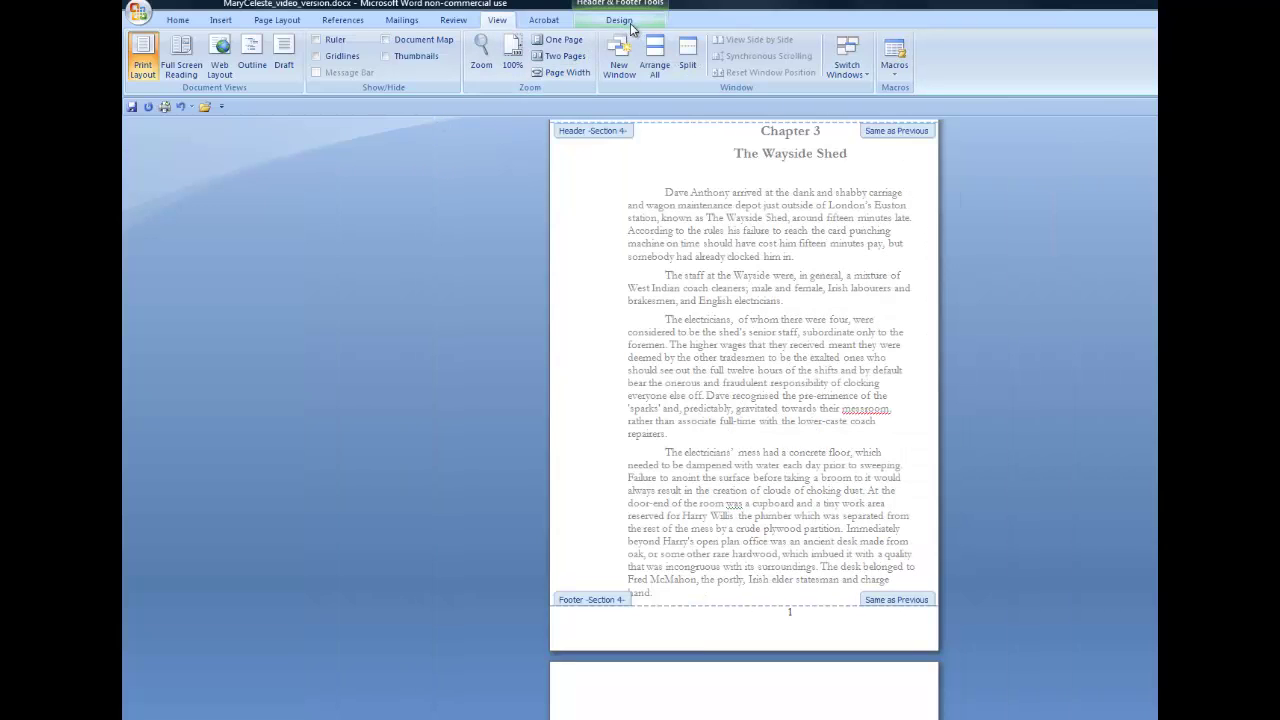
Set Chapter 3's page numbering to Continue from previous section, renumbering it to 13.
left_click(619, 20)
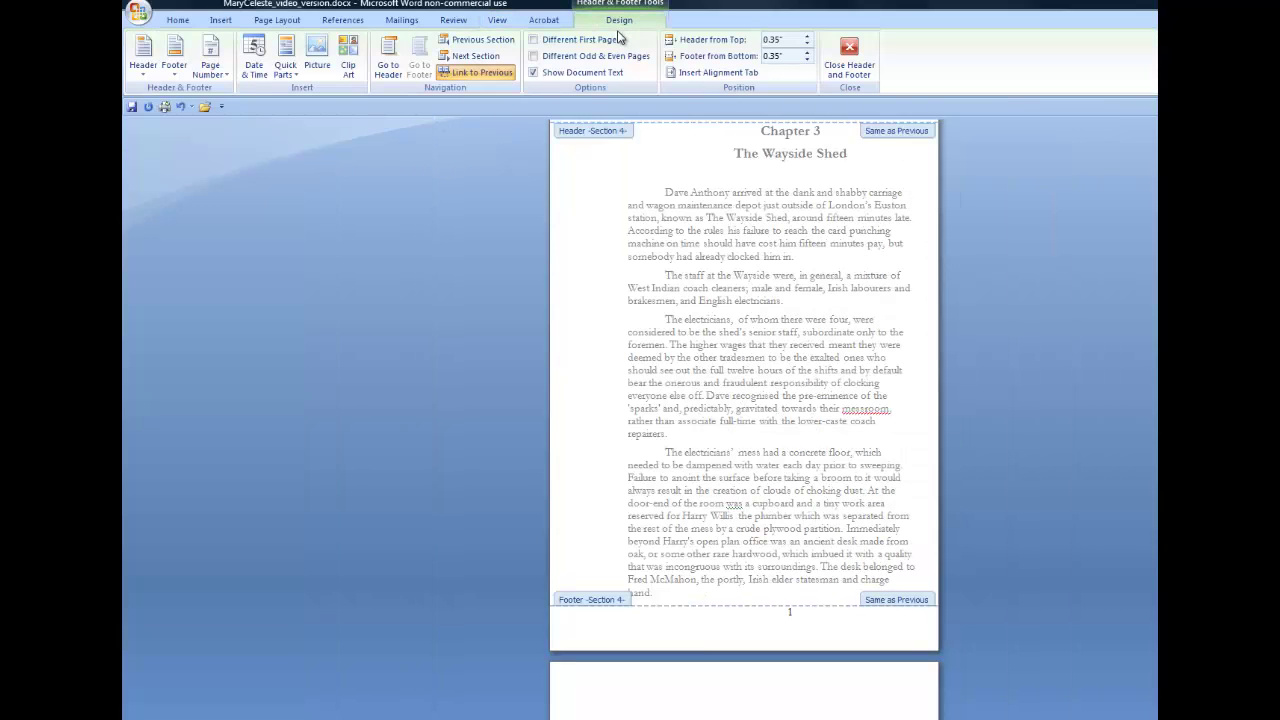
left_click(228, 70)
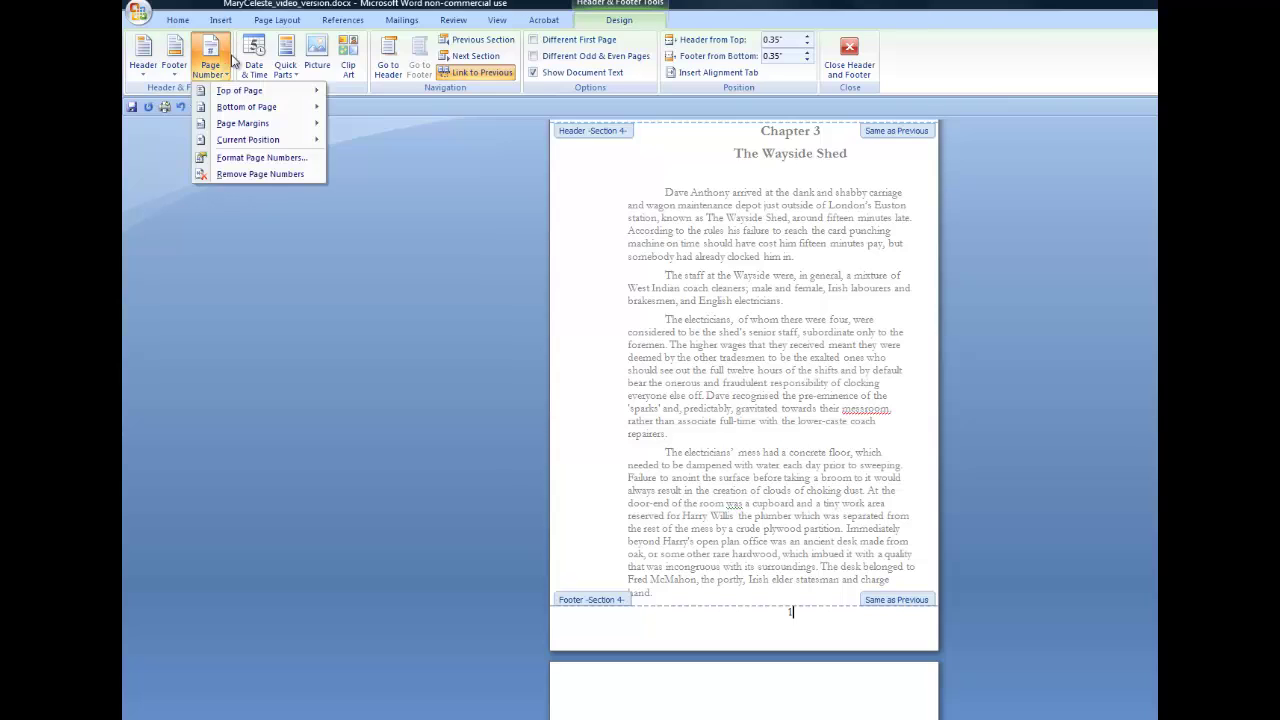
left_click(250, 161)
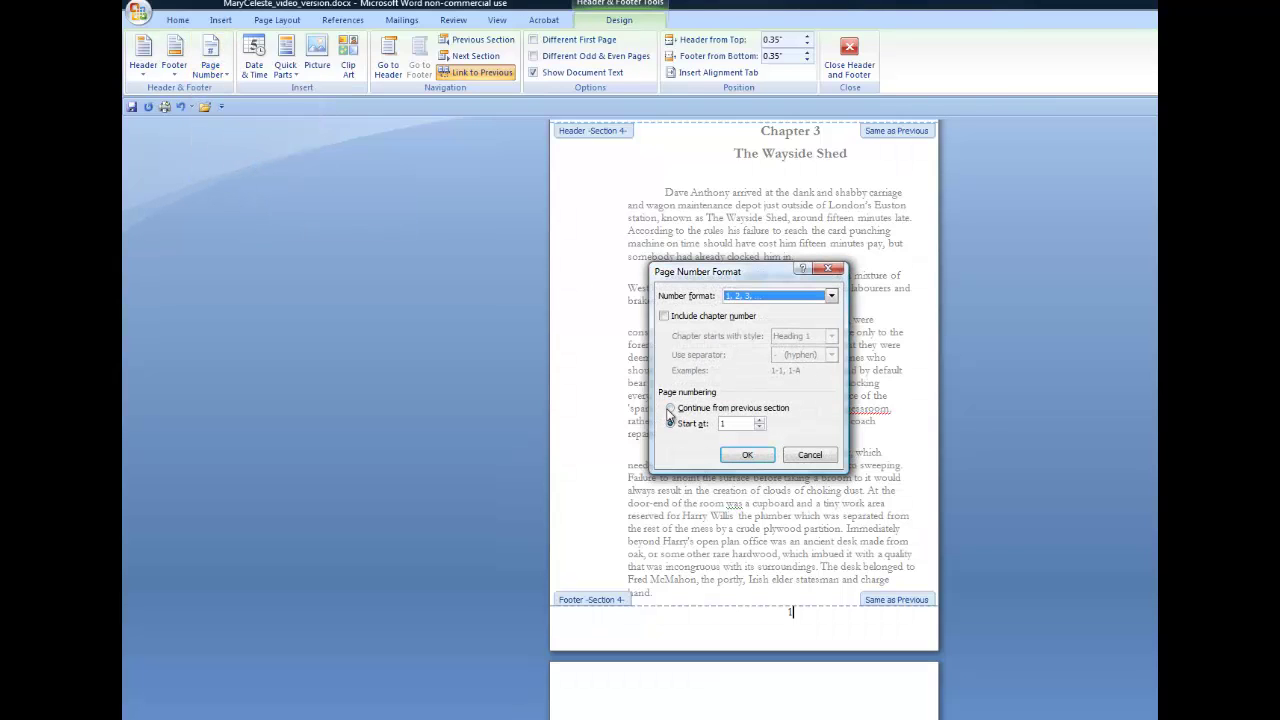
left_click(671, 408)
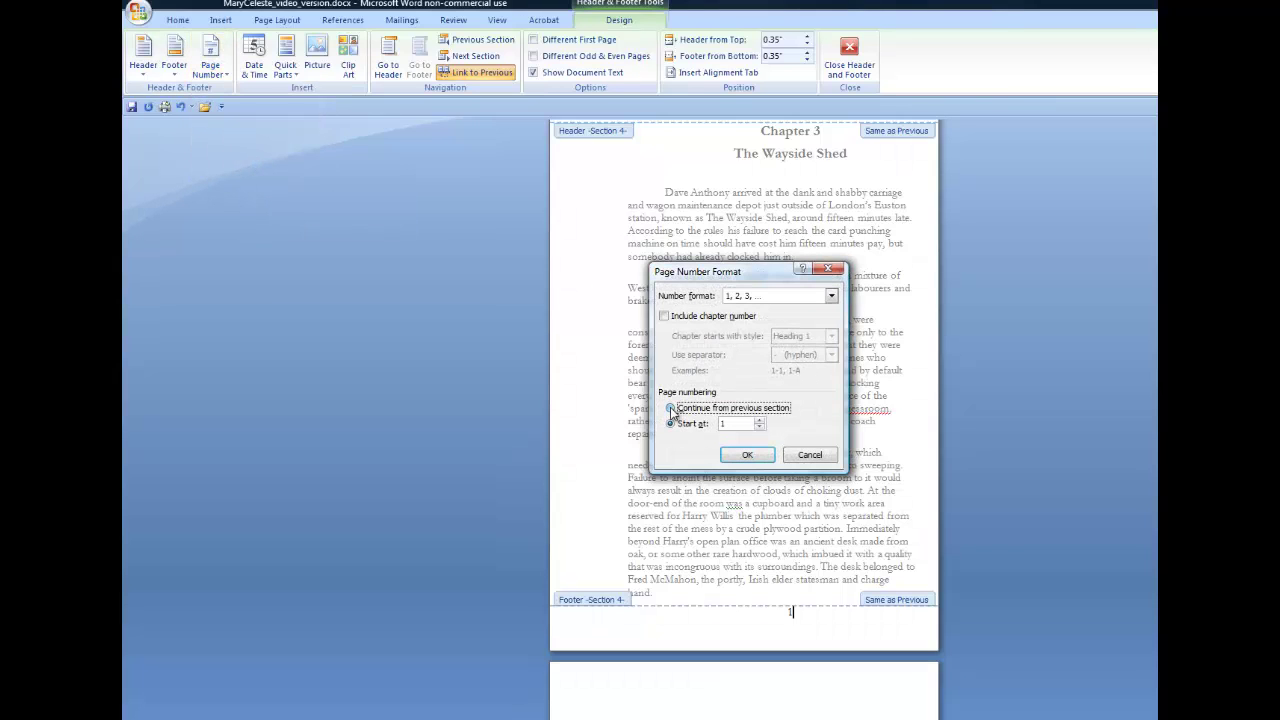
left_click(748, 456)
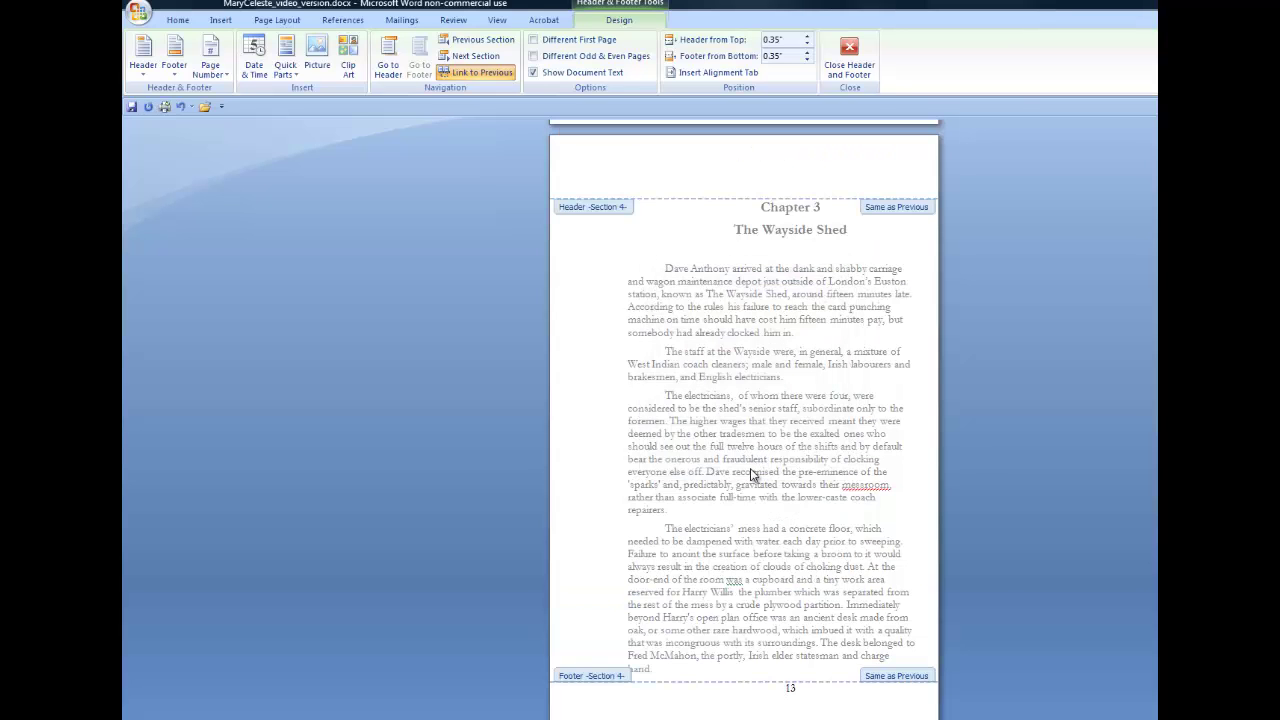
scroll(753, 472, "down", 2)
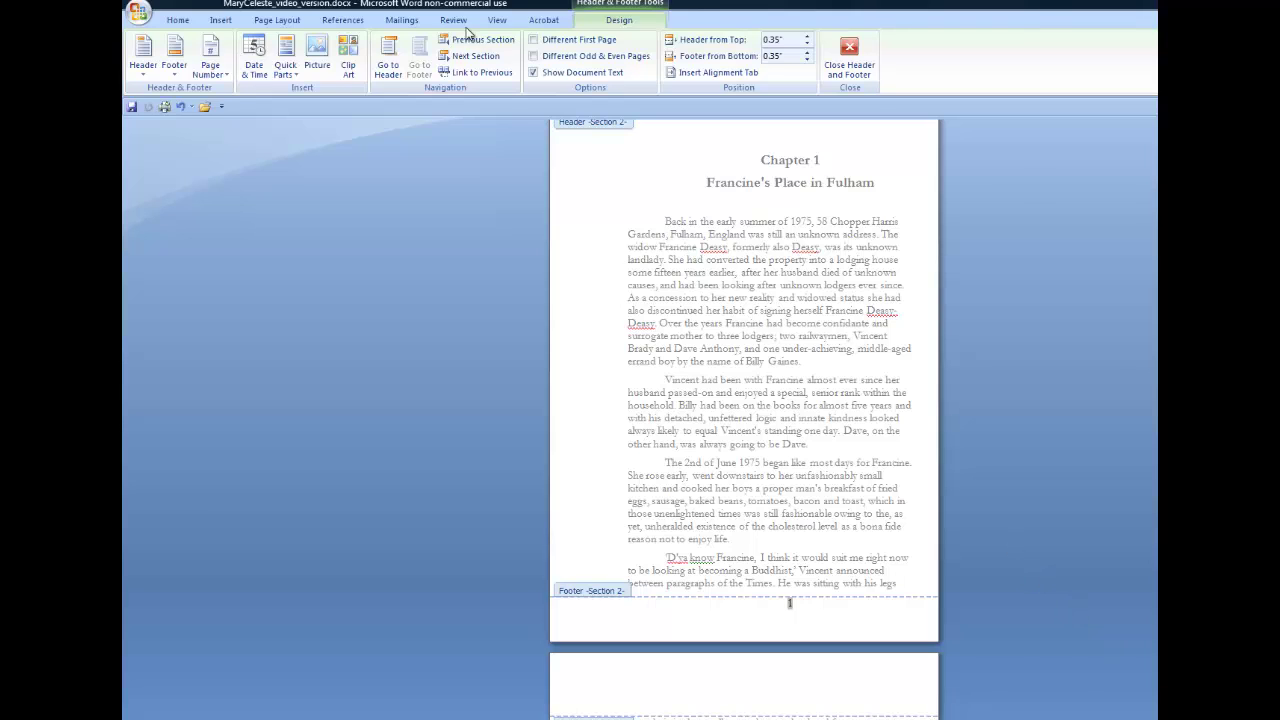
Use the Document Map to jump to the novel's closing pages near page 301.
left_click(497, 21)
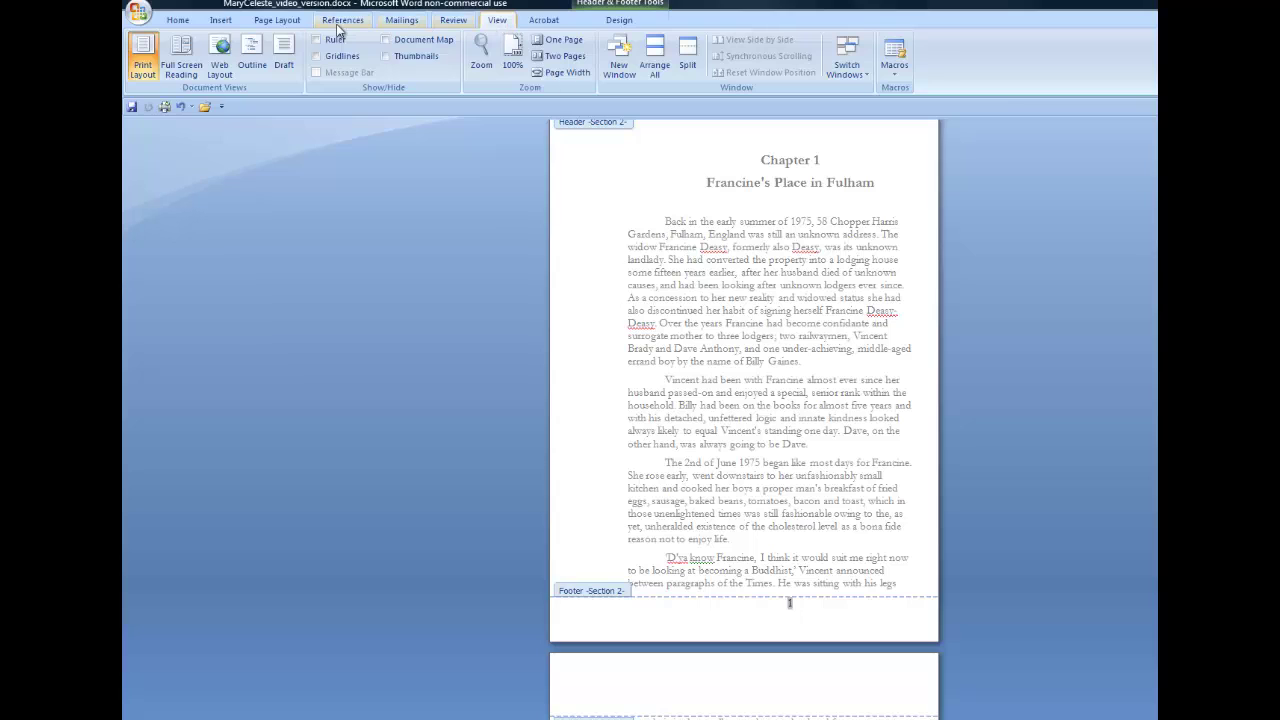
left_click(383, 44)
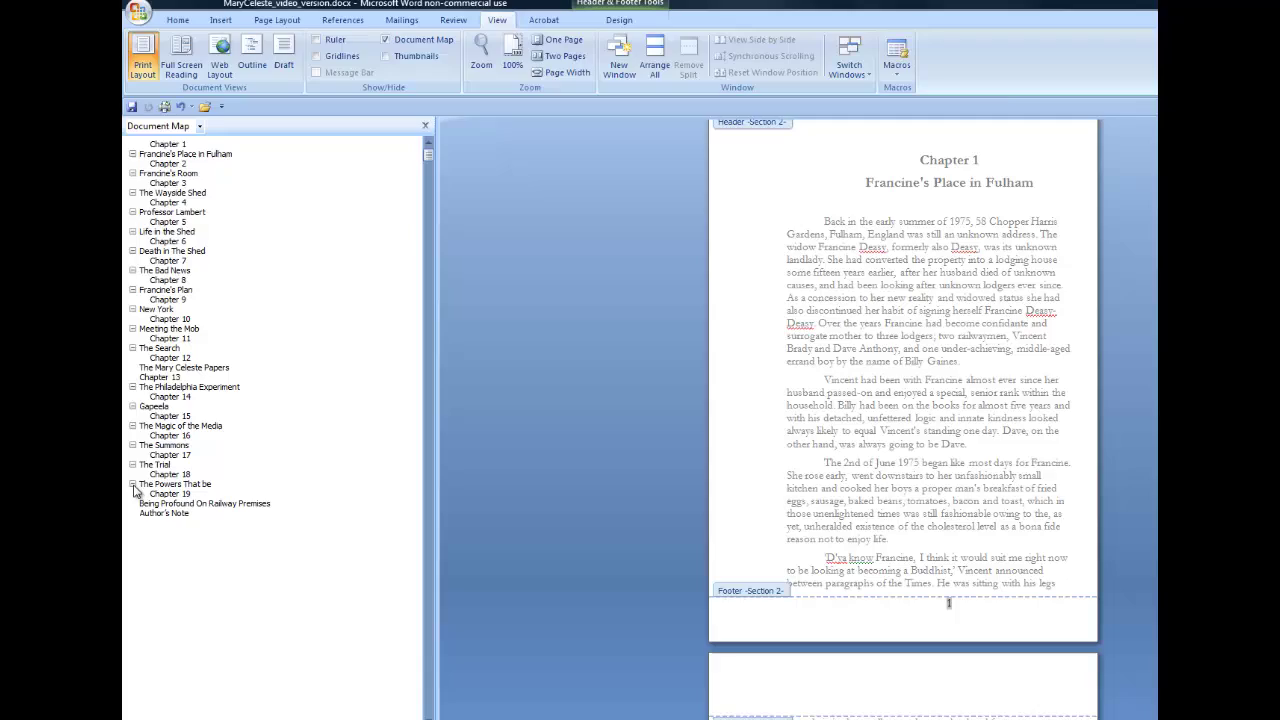
left_click(165, 488)
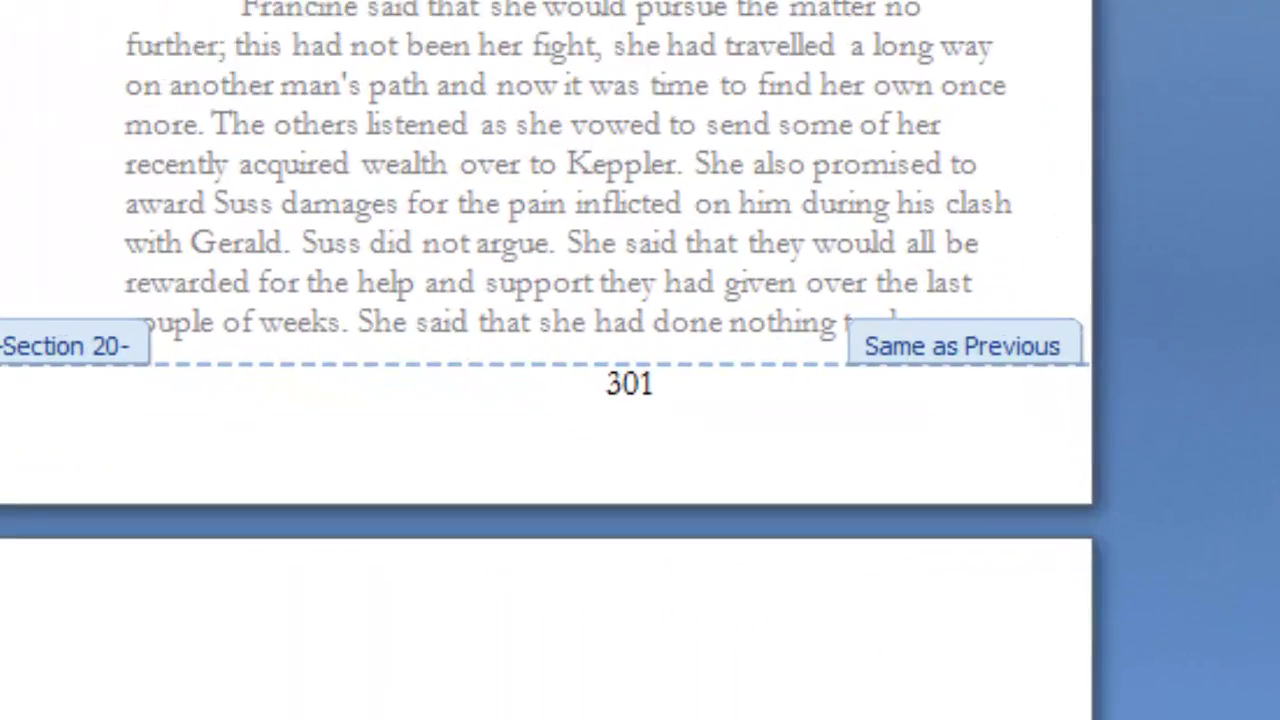
scroll(486, 375, "down", 2)
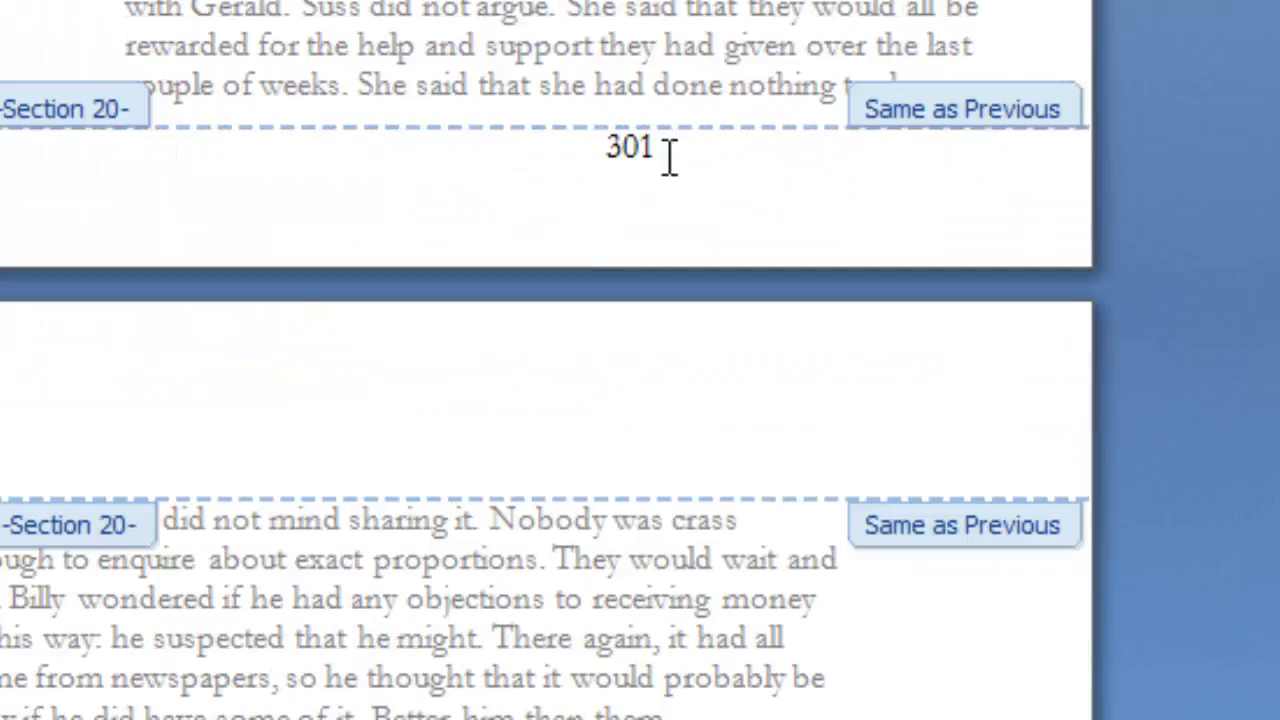
left_click_drag(669, 157, 578, 144)
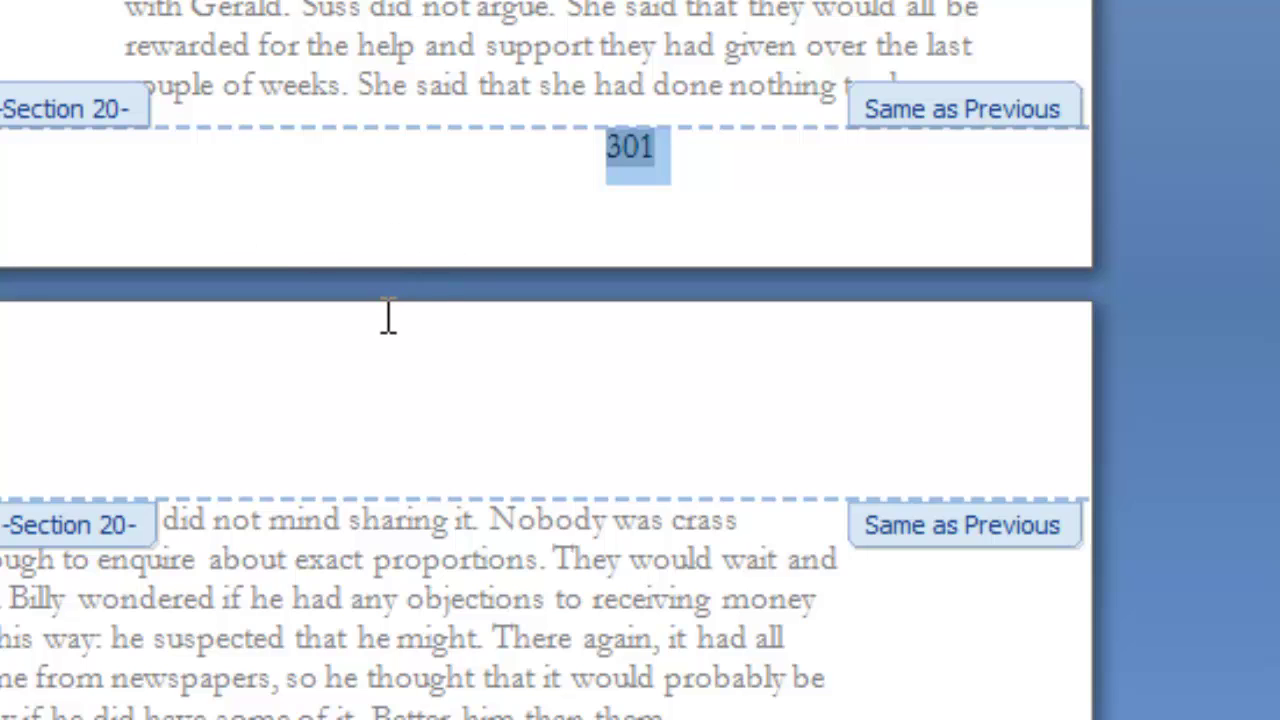
left_click(414, 220)
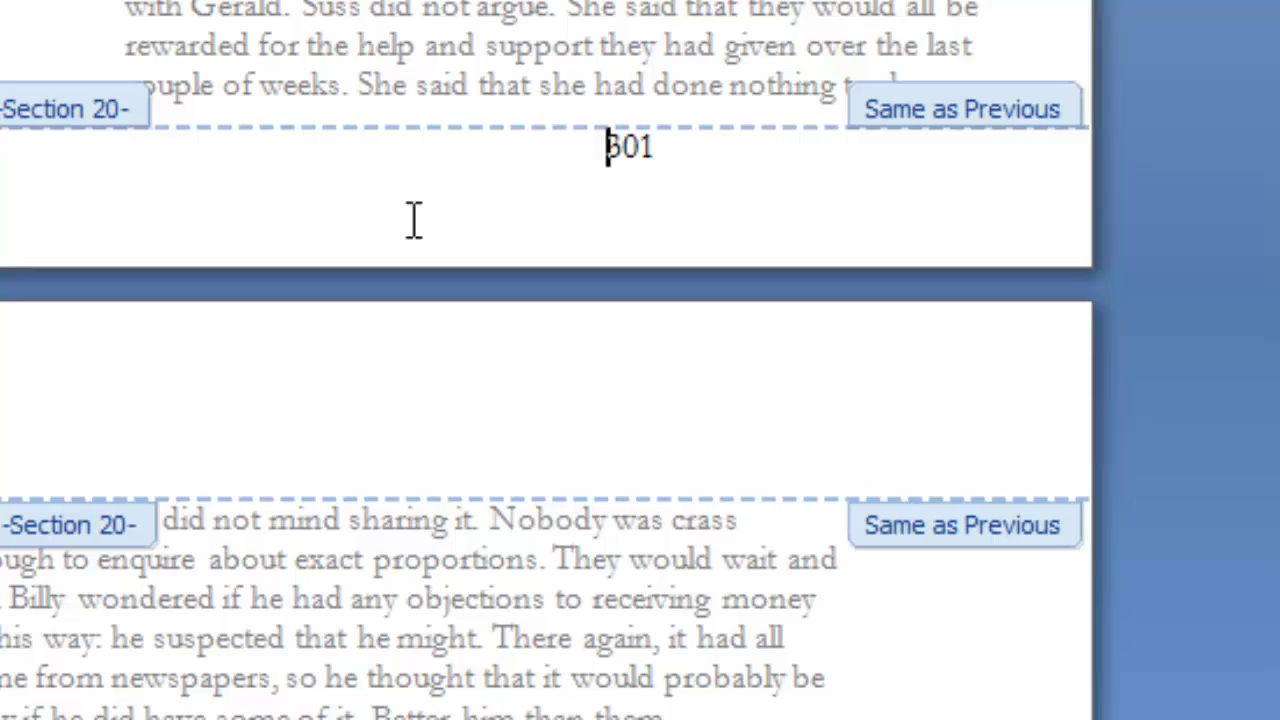
Scroll past page 305 to the Acknowledgement page's Section 21 footer, numbered 1.
scroll(480, 250, "down", 3)
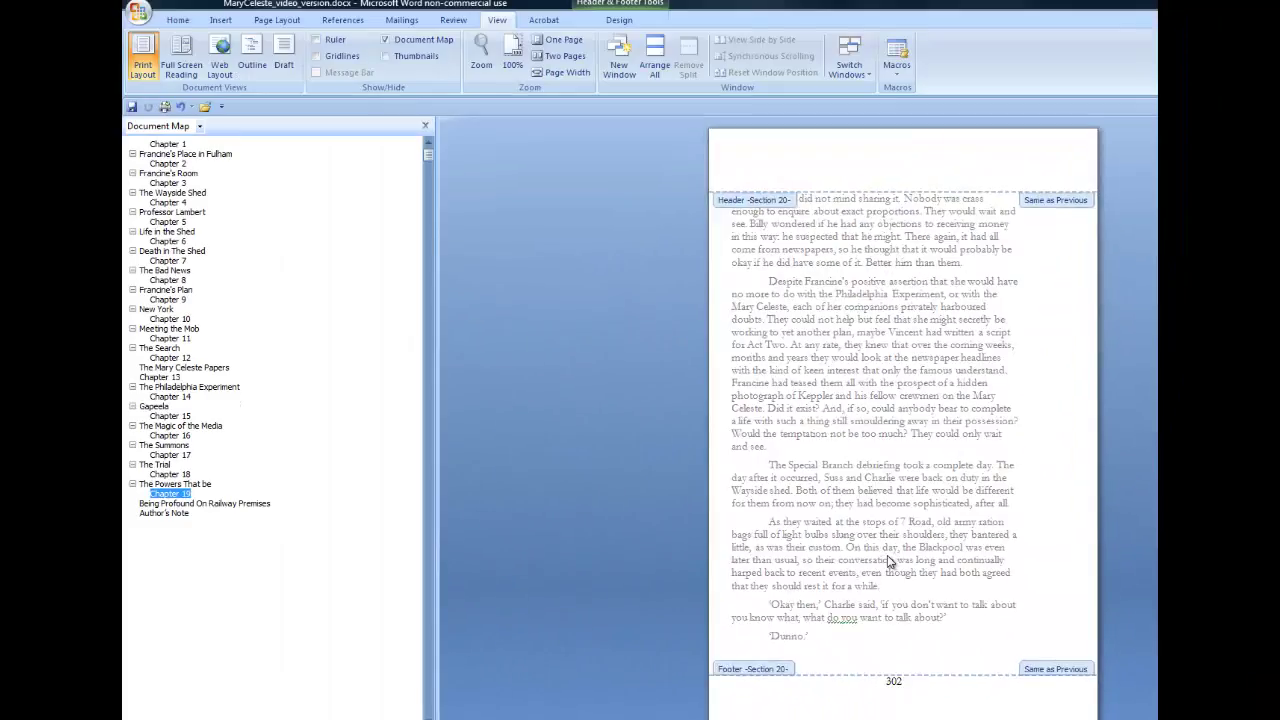
scroll(888, 562, "down", 15)
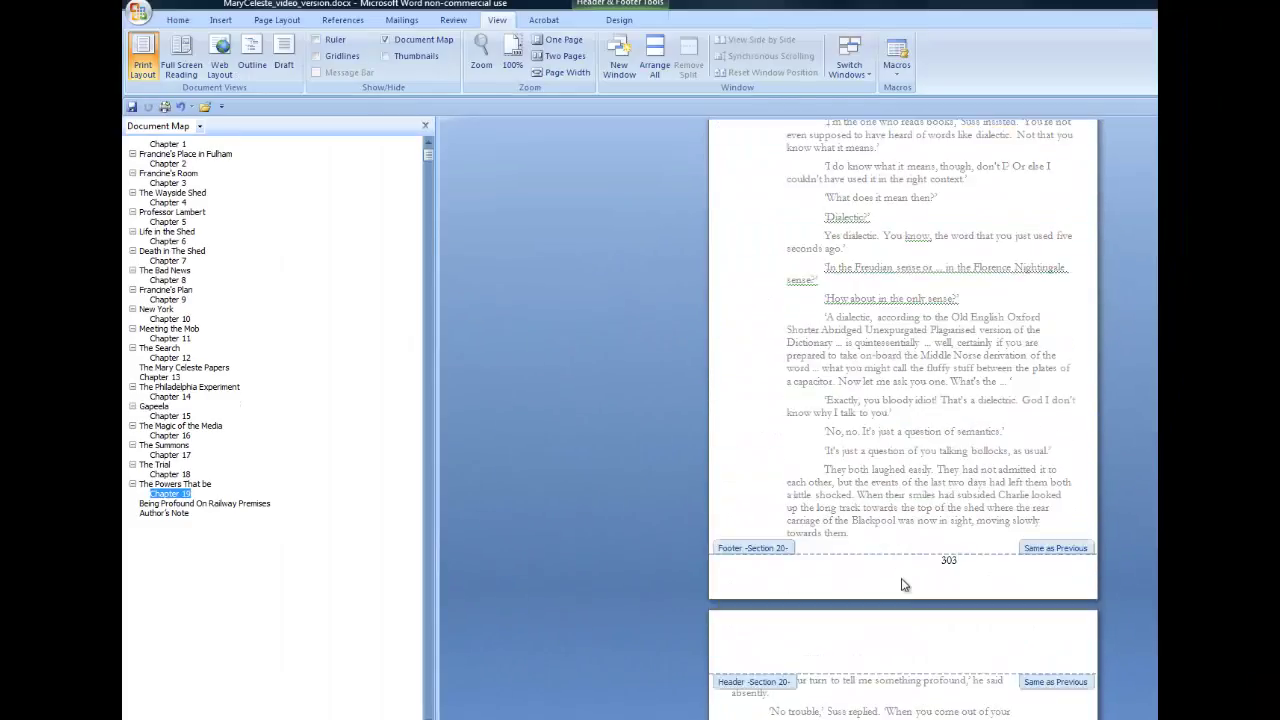
scroll(901, 585, "down", 20)
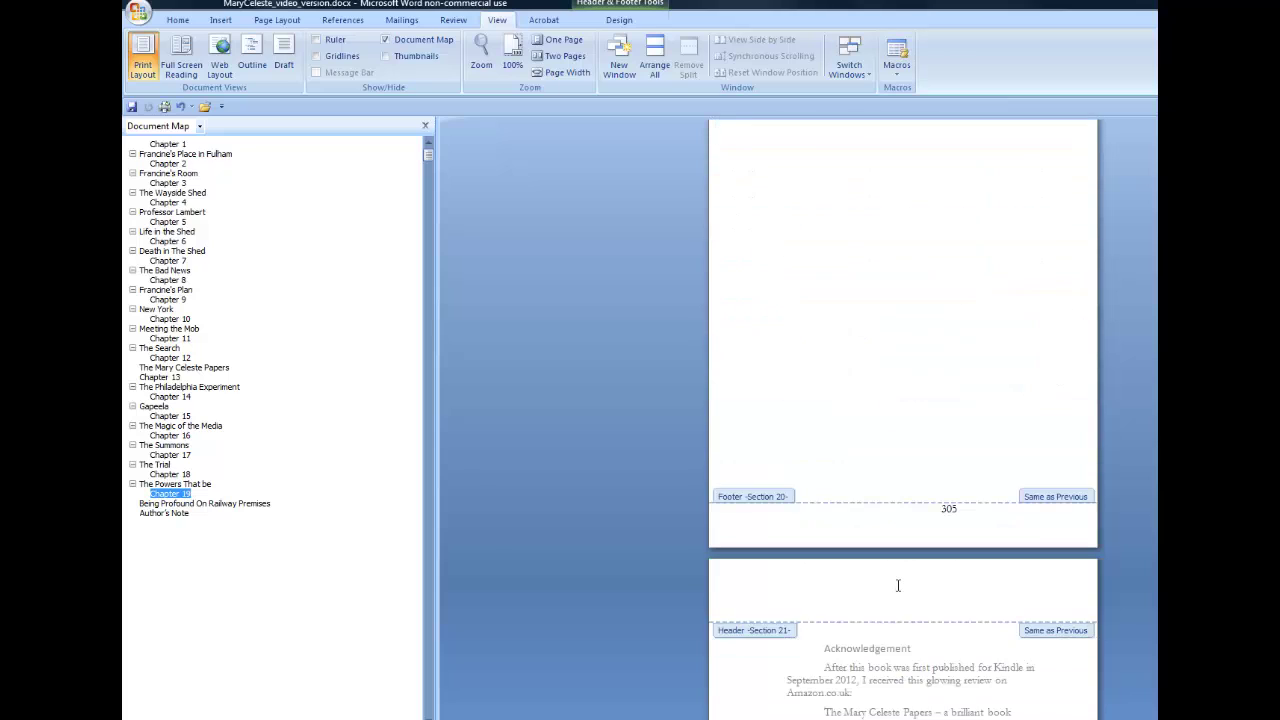
scroll(898, 585, "down", 4)
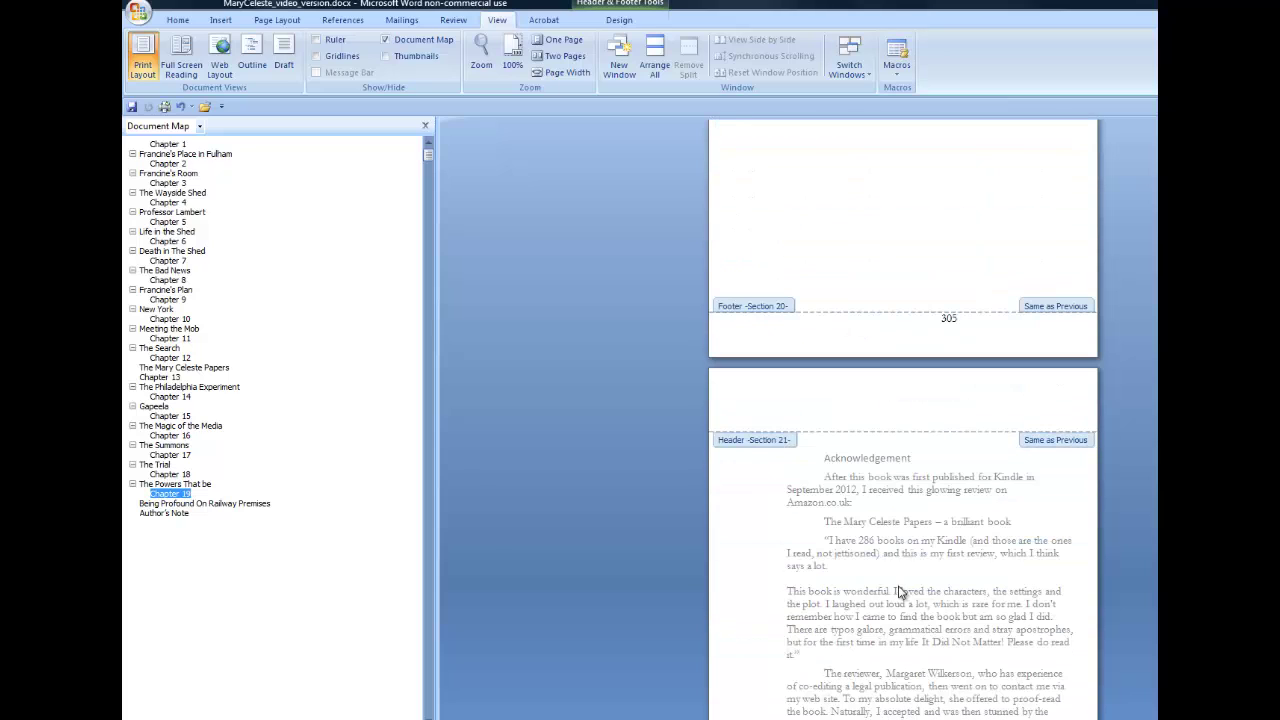
scroll(898, 591, "down", 6)
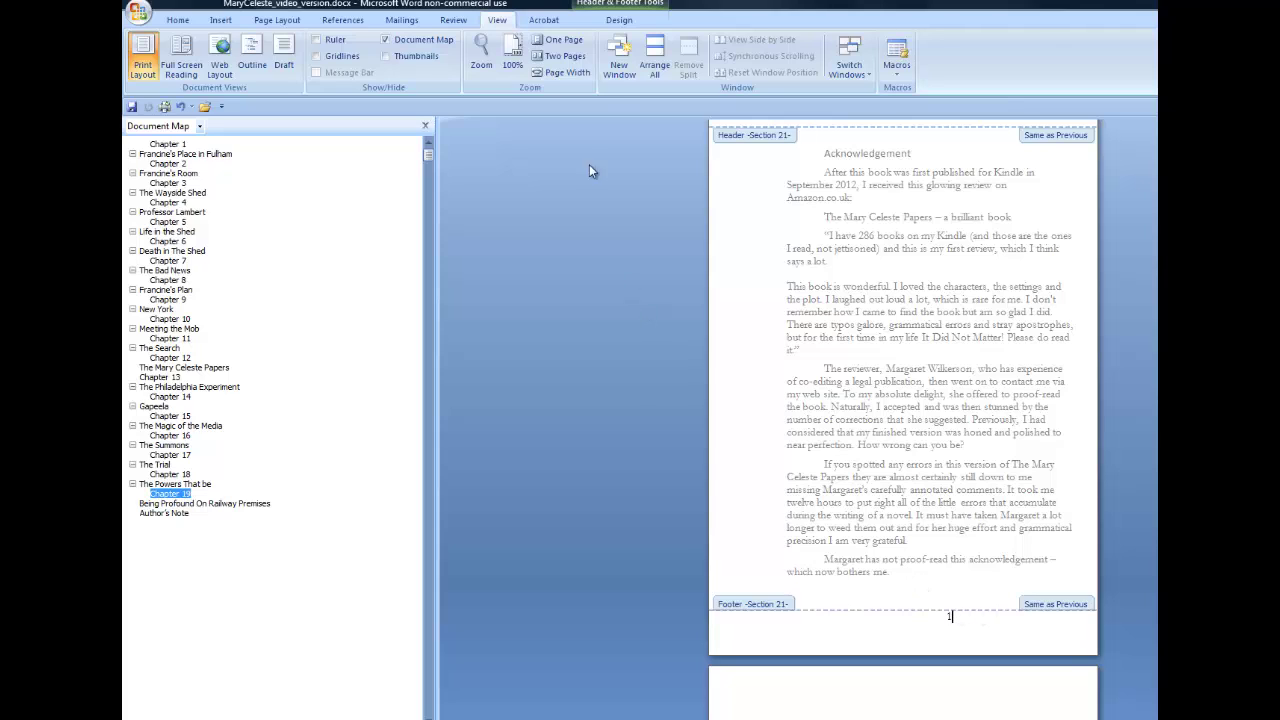
Unlink the Acknowledgement Section 21 footer from the previous section and edit its page number.
left_click(619, 22)
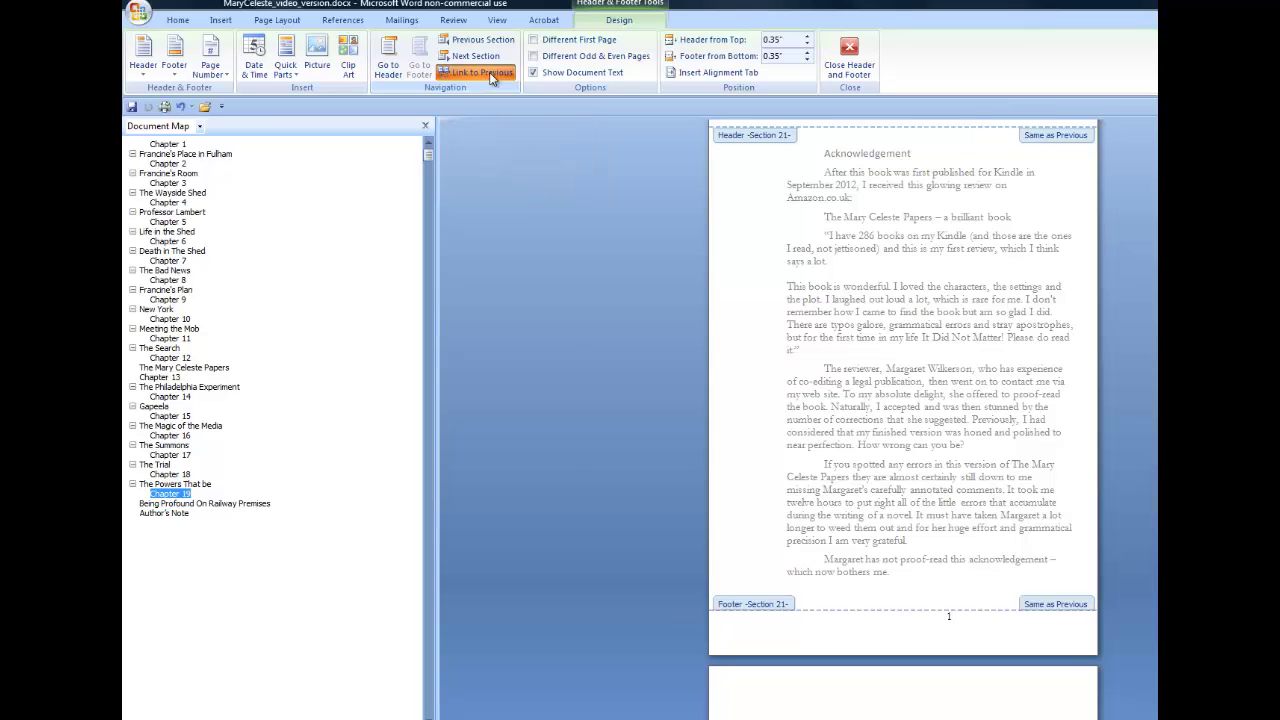
left_click(490, 73)
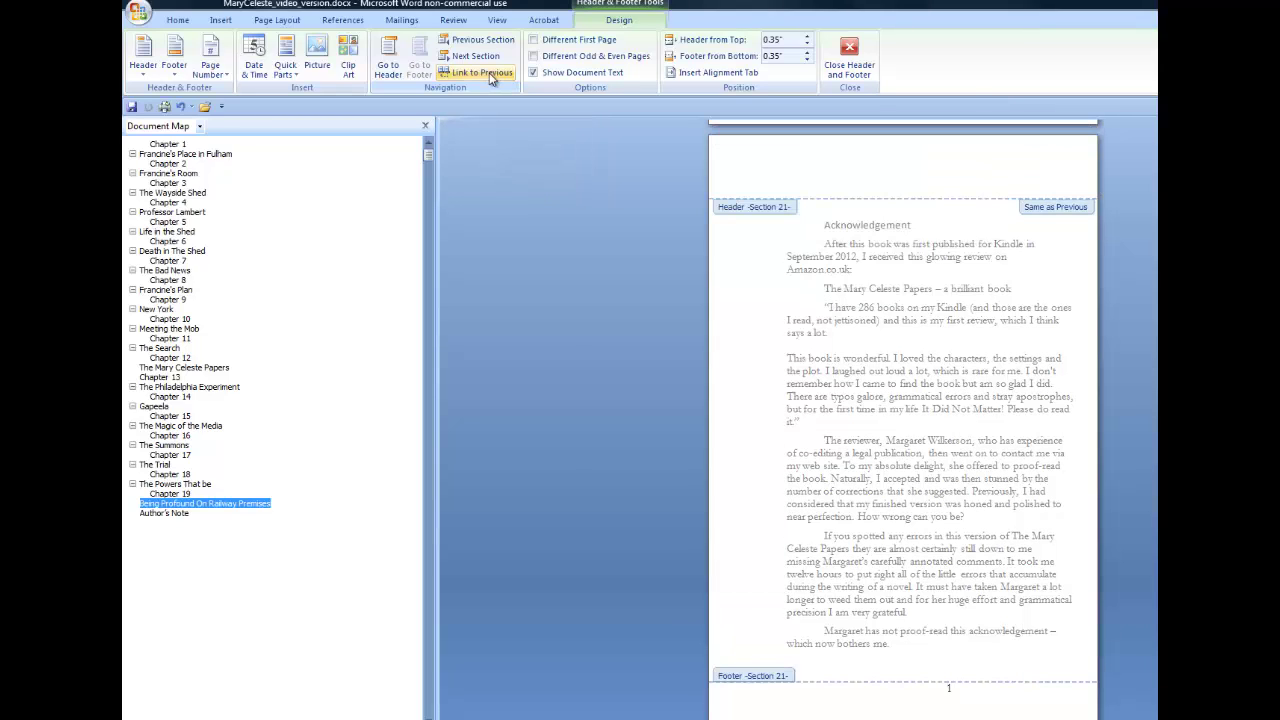
scroll(966, 687, "down", 3)
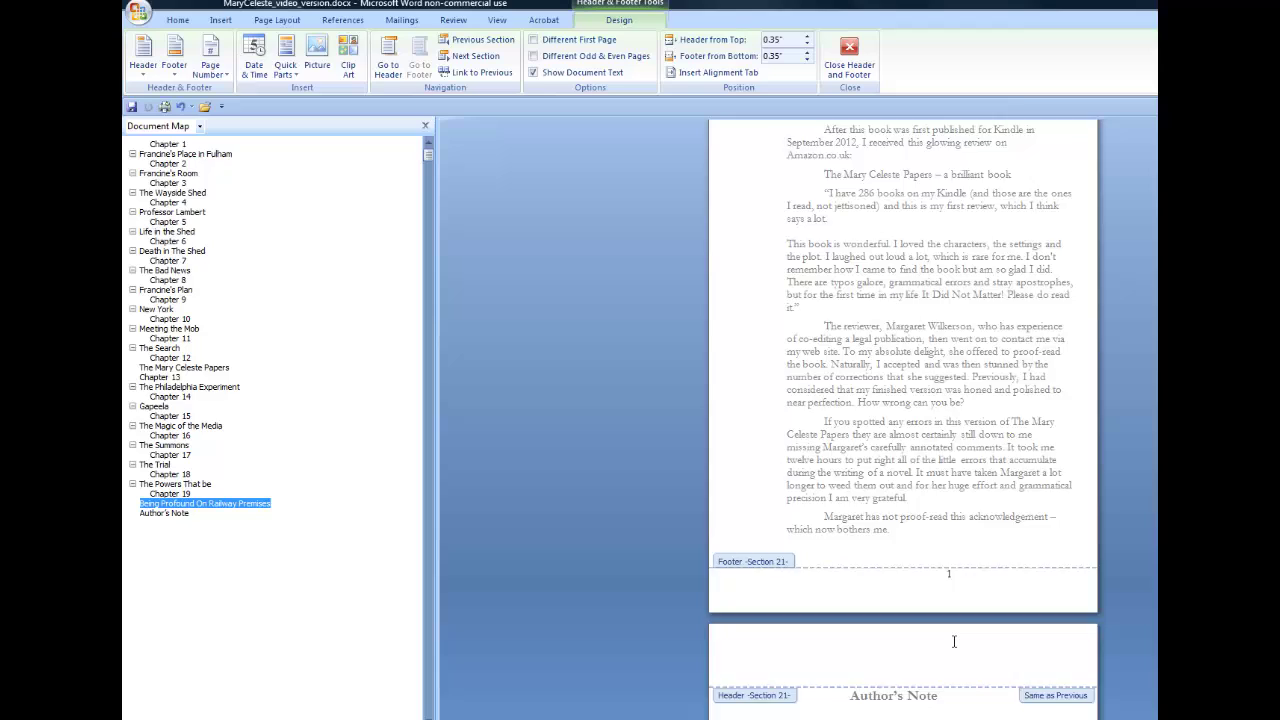
key("BackSpace")
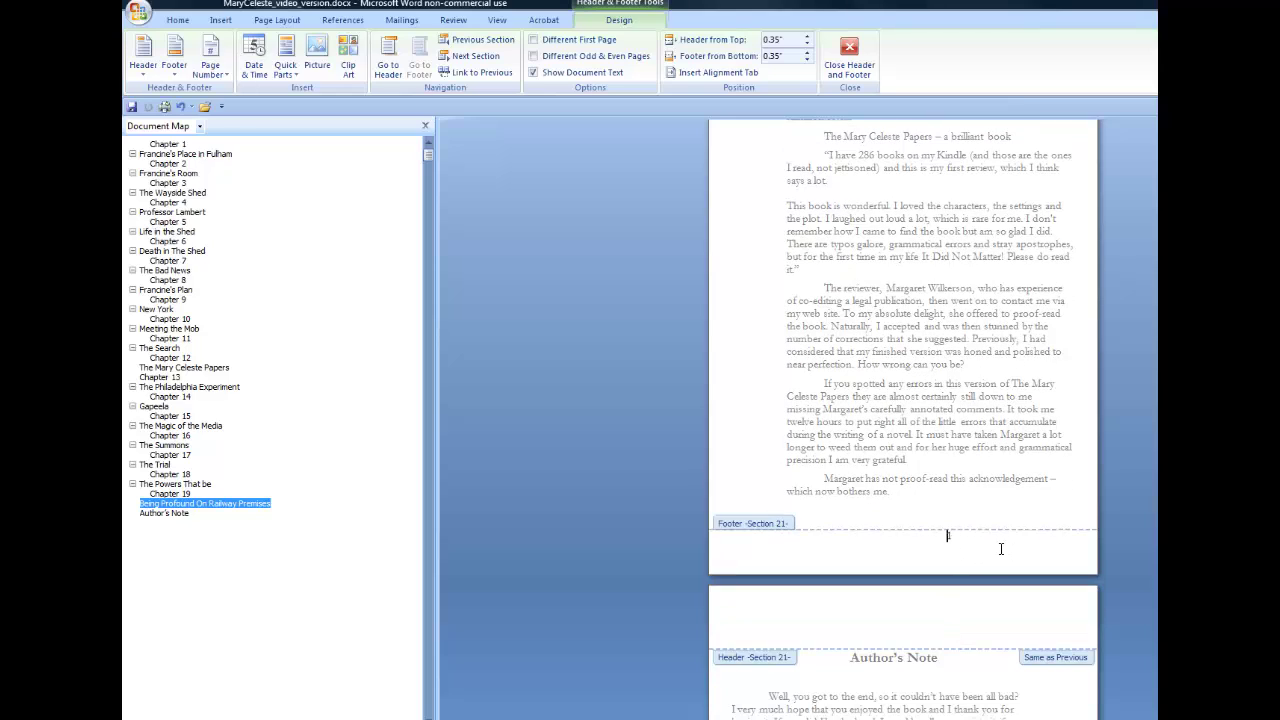
type("1")
Scroll back to the final chapter's Section 20 footer and select page number 305.
scroll(890, 483, "up", 2)
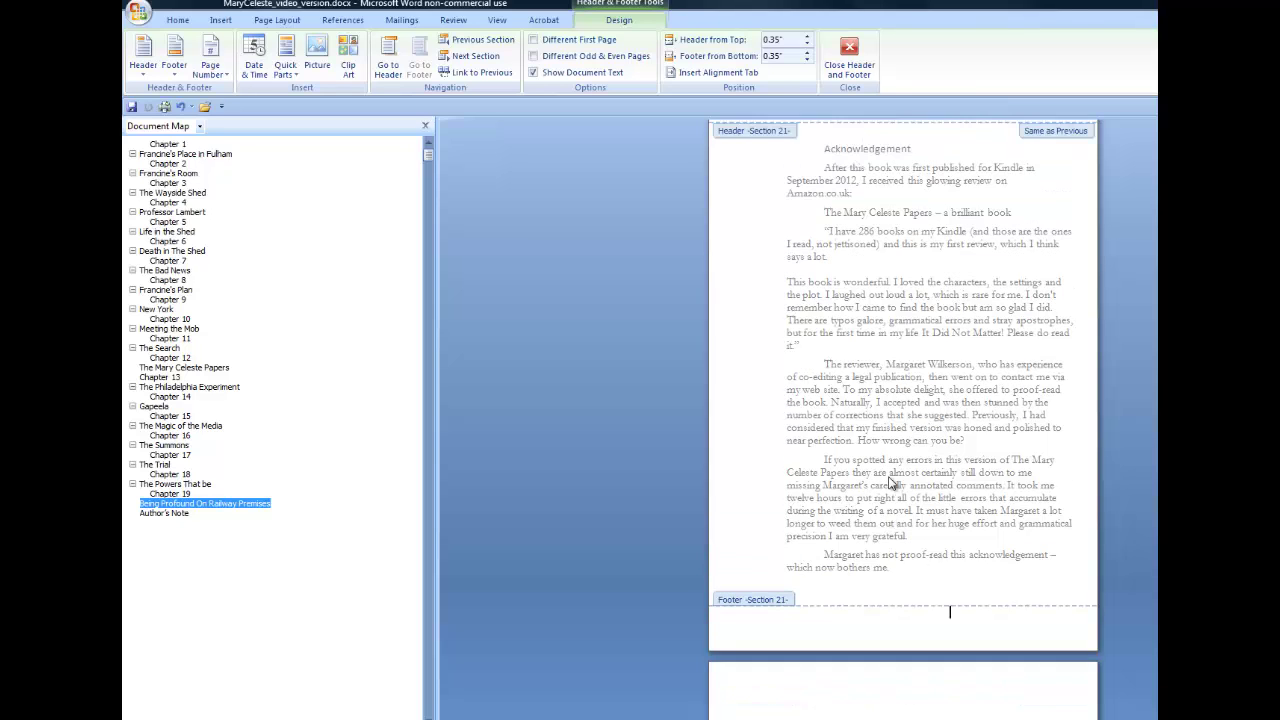
scroll(890, 483, "down", 20)
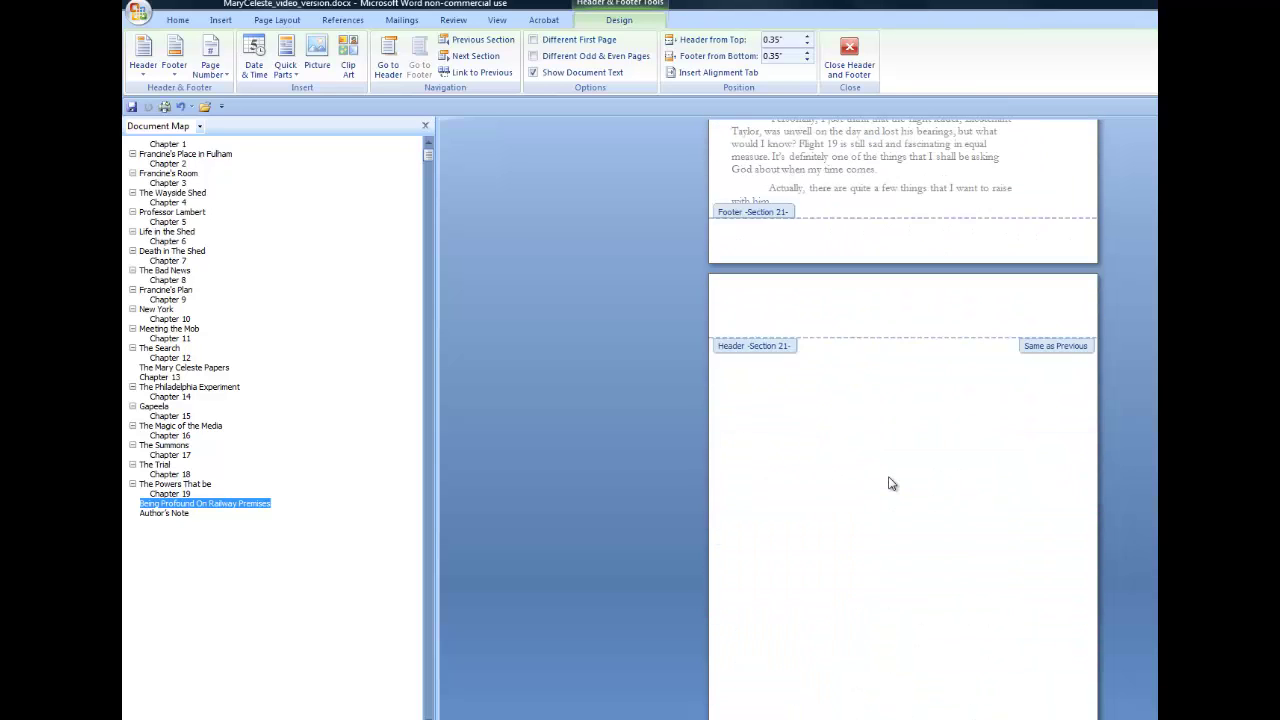
scroll(891, 483, "up", 16)
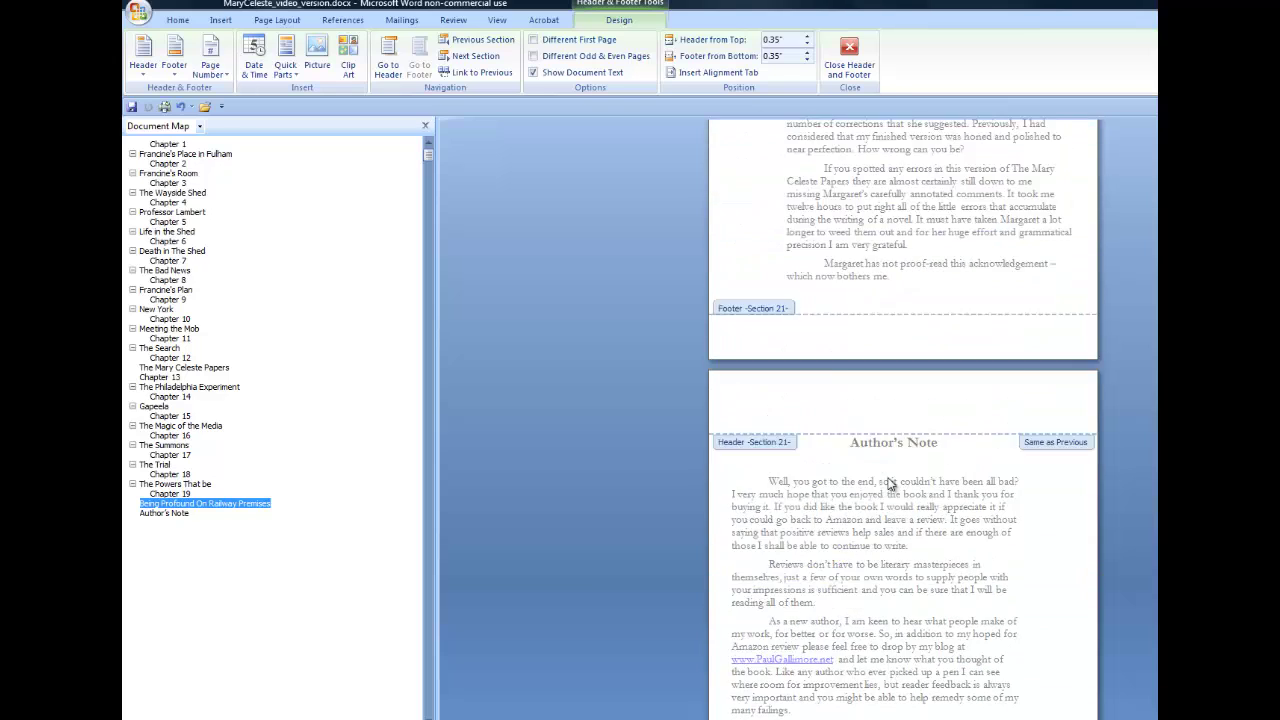
scroll(890, 483, "up", 14)
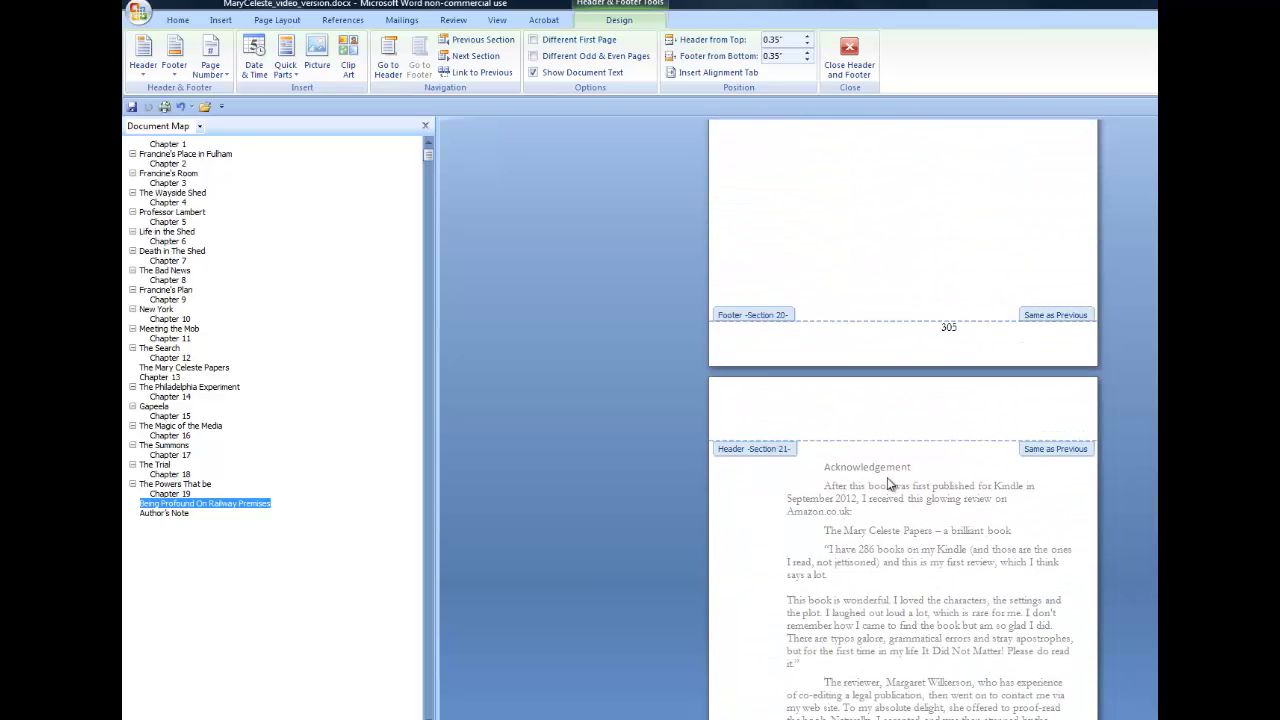
scroll(888, 480, "up", 2)
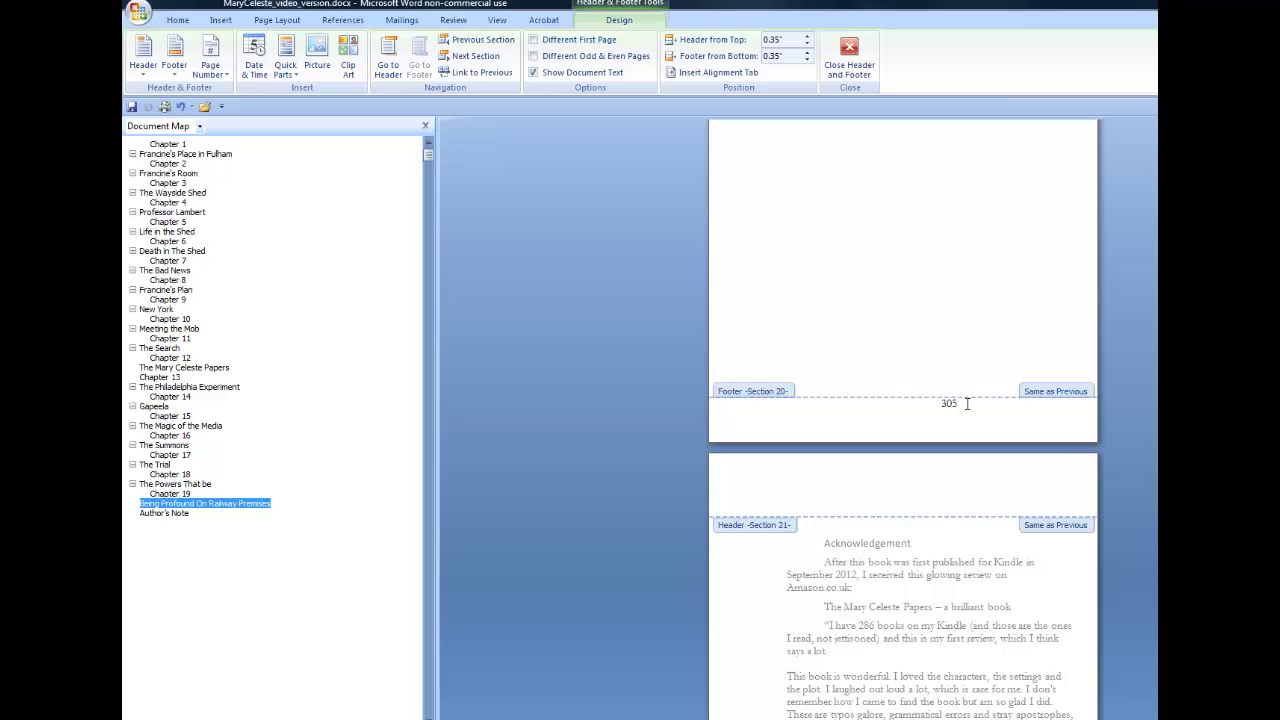
left_click_drag(967, 403, 931, 403)
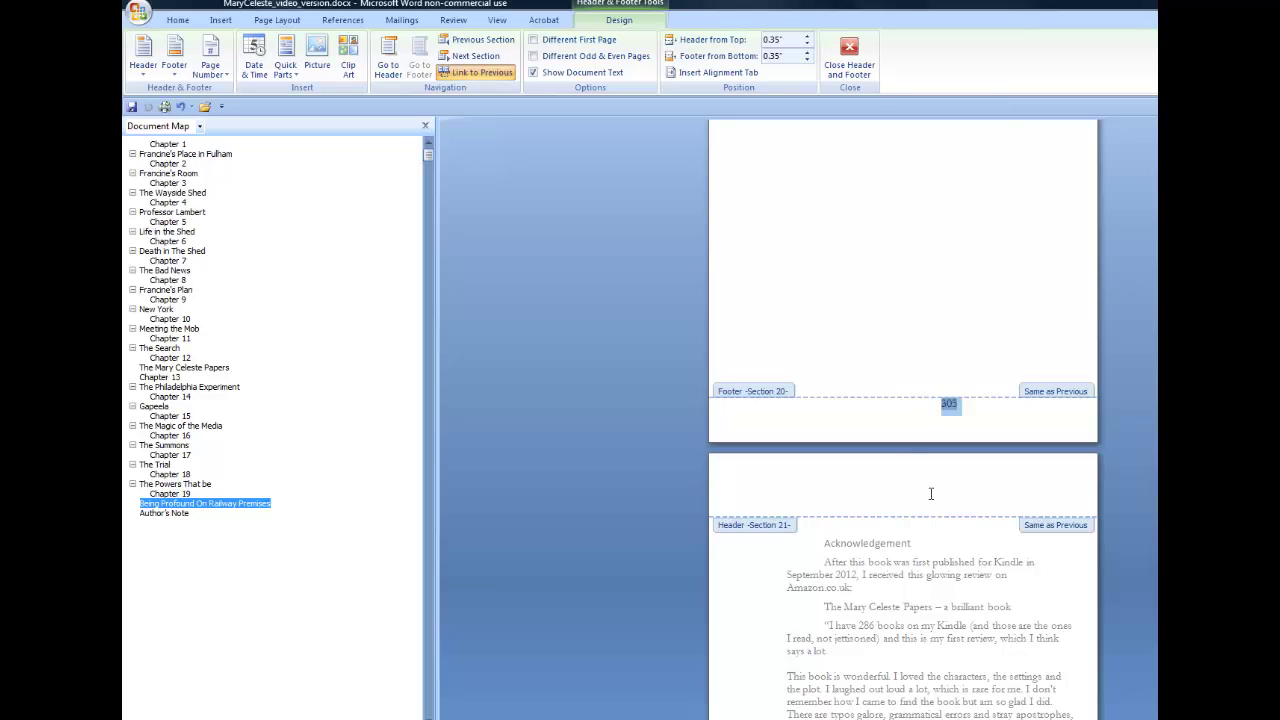
Check the Acknowledgement and Author's Note pages, then reselect page number 305.
scroll(931, 493, "down", 14)
scroll(932, 497, "down", 1)
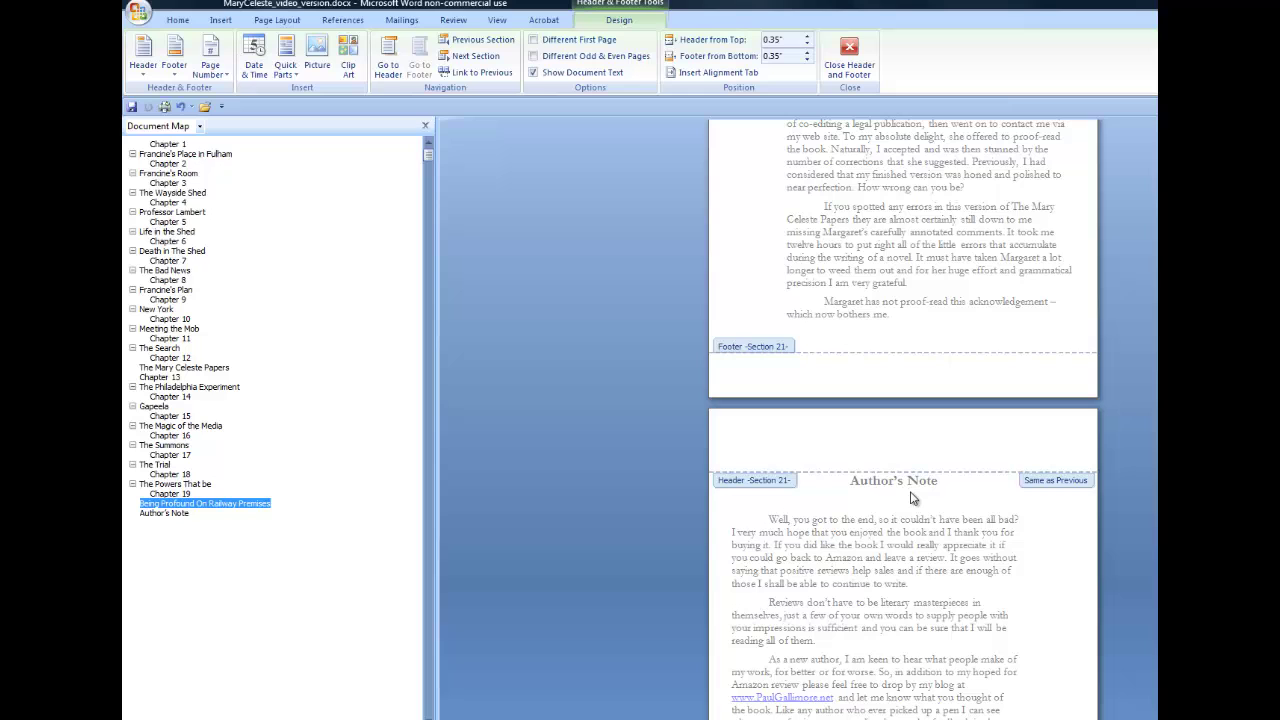
scroll(911, 497, "up", 13)
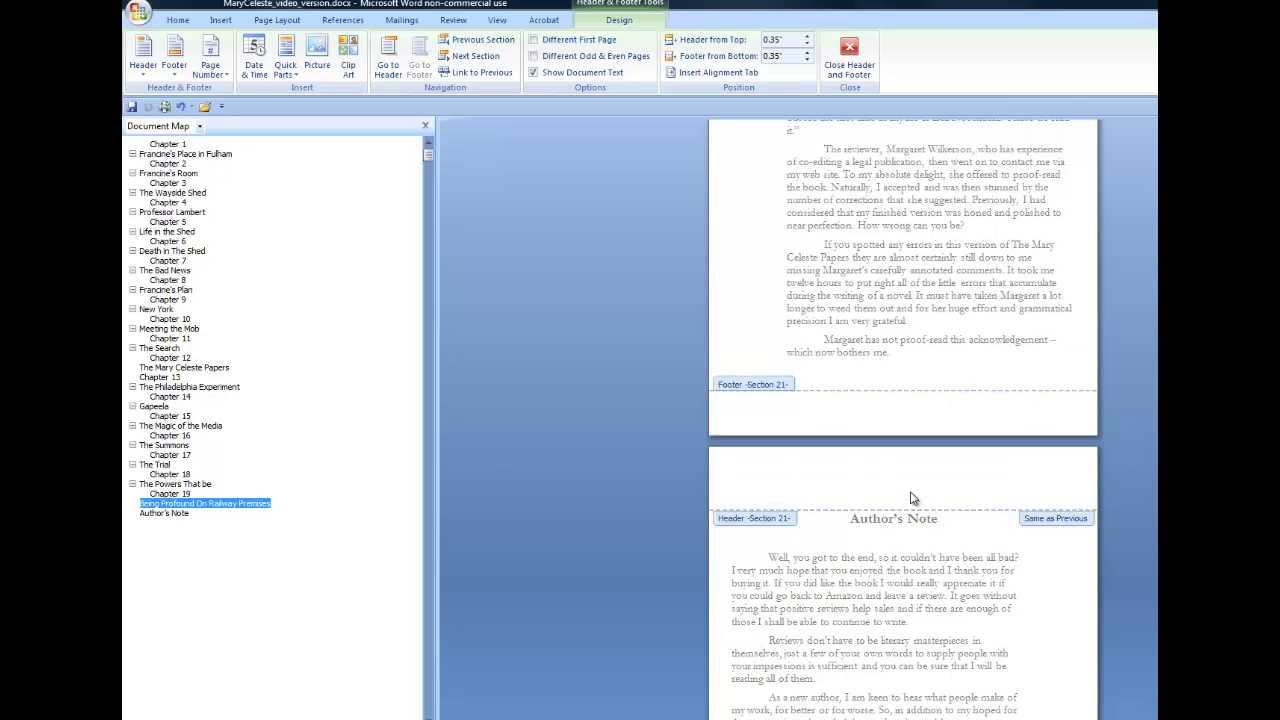
scroll(911, 497, "up", 5)
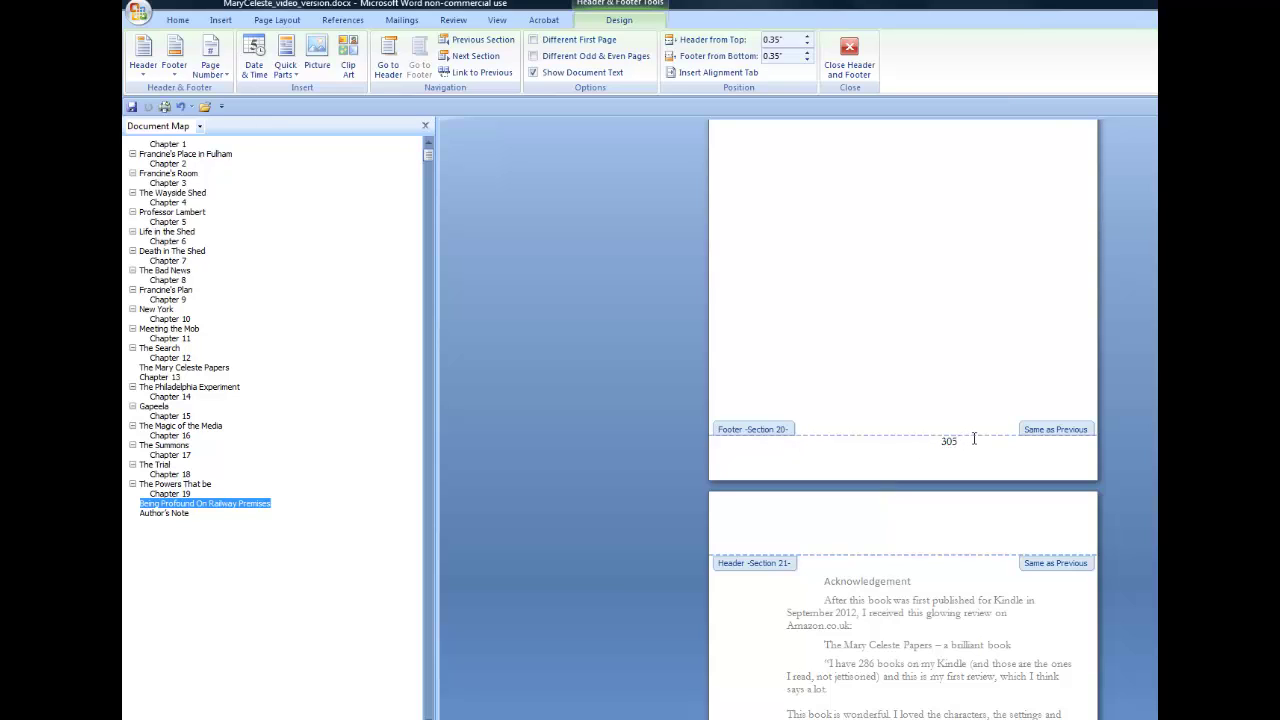
scroll(974, 438, "up", 3)
scroll(974, 440, "down", 3)
left_click_drag(965, 442, 938, 442)
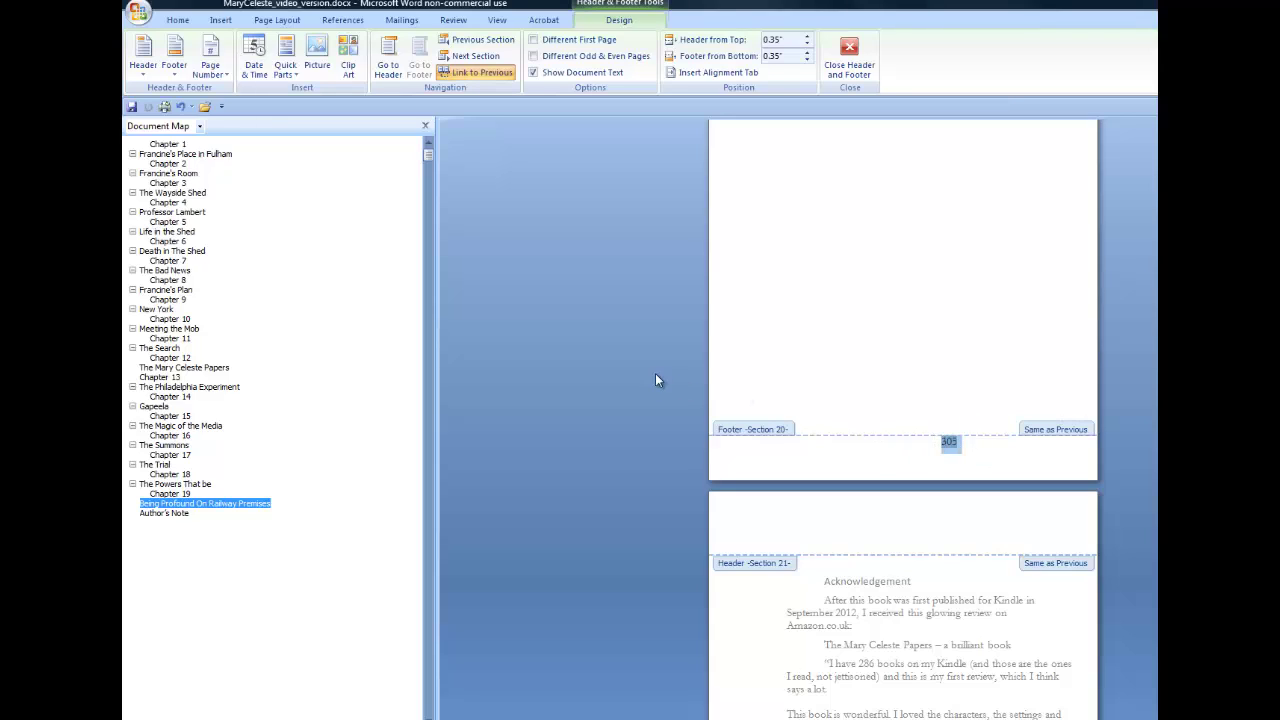
left_click(177, 20)
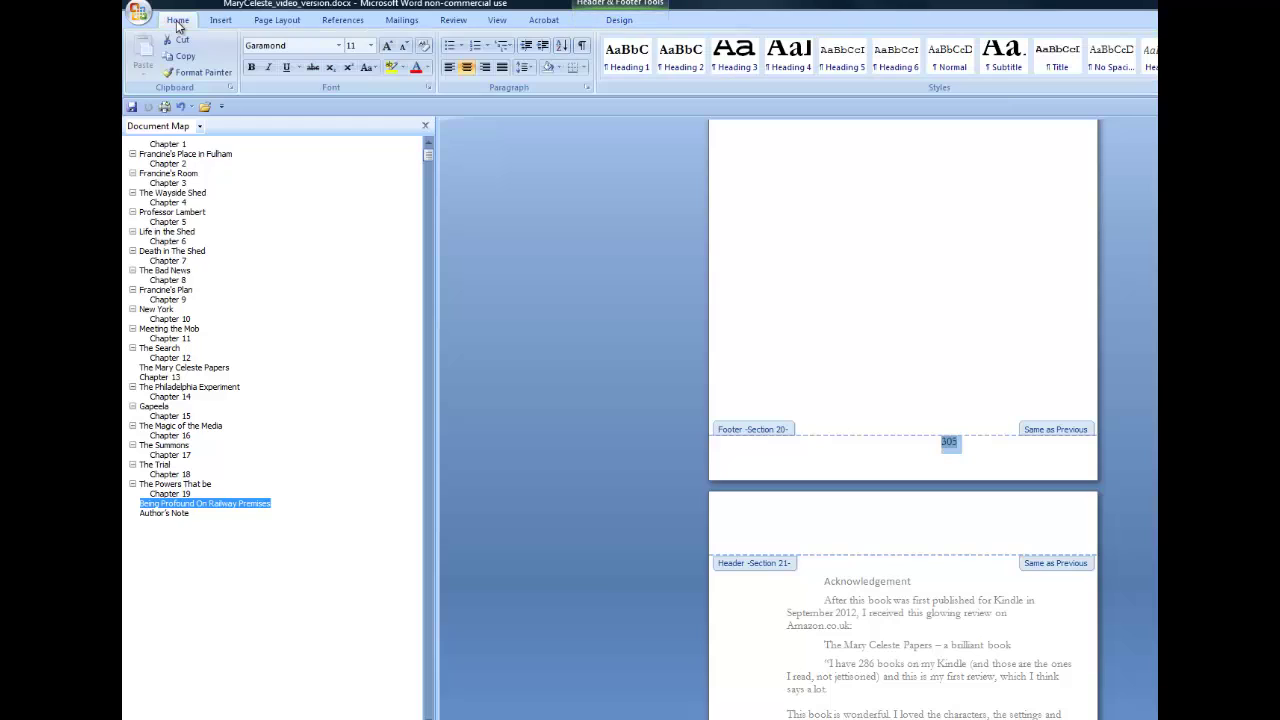
left_click(368, 46)
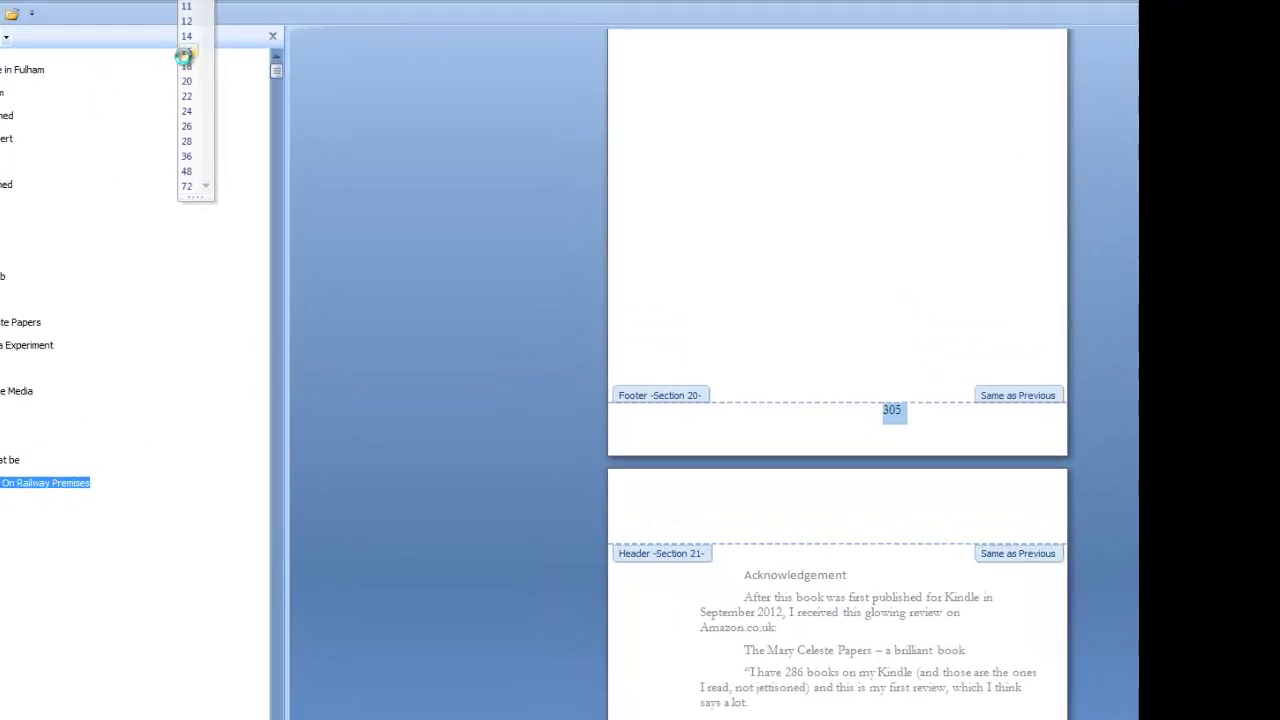
left_click(184, 56)
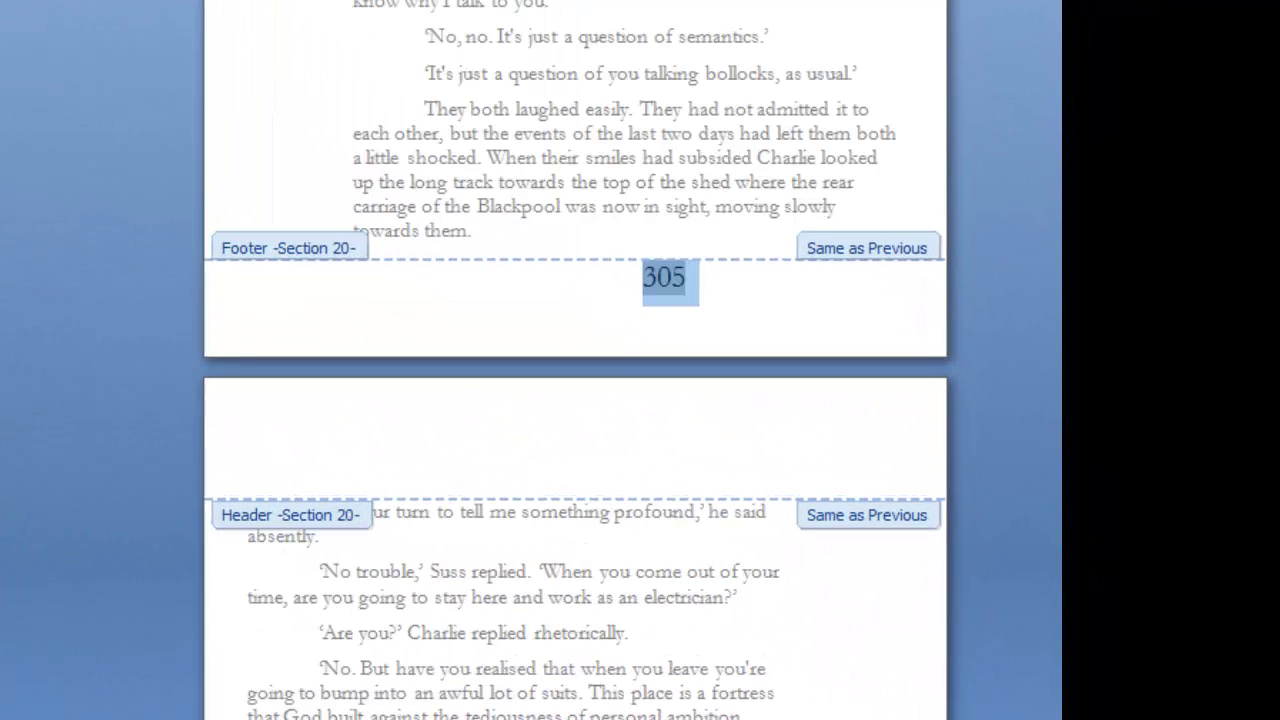
left_click(495, 262)
key("Right")
key("shift+Home")
key("ctrl+bracketleft")
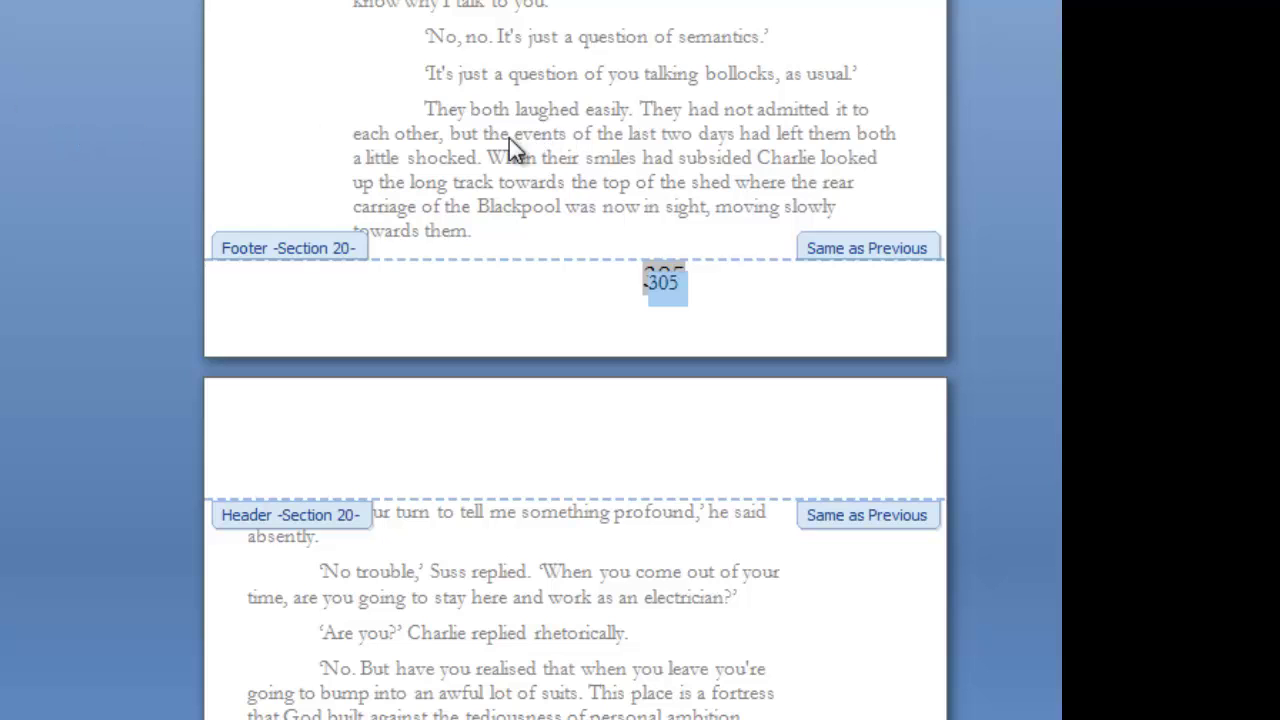
key("Left")
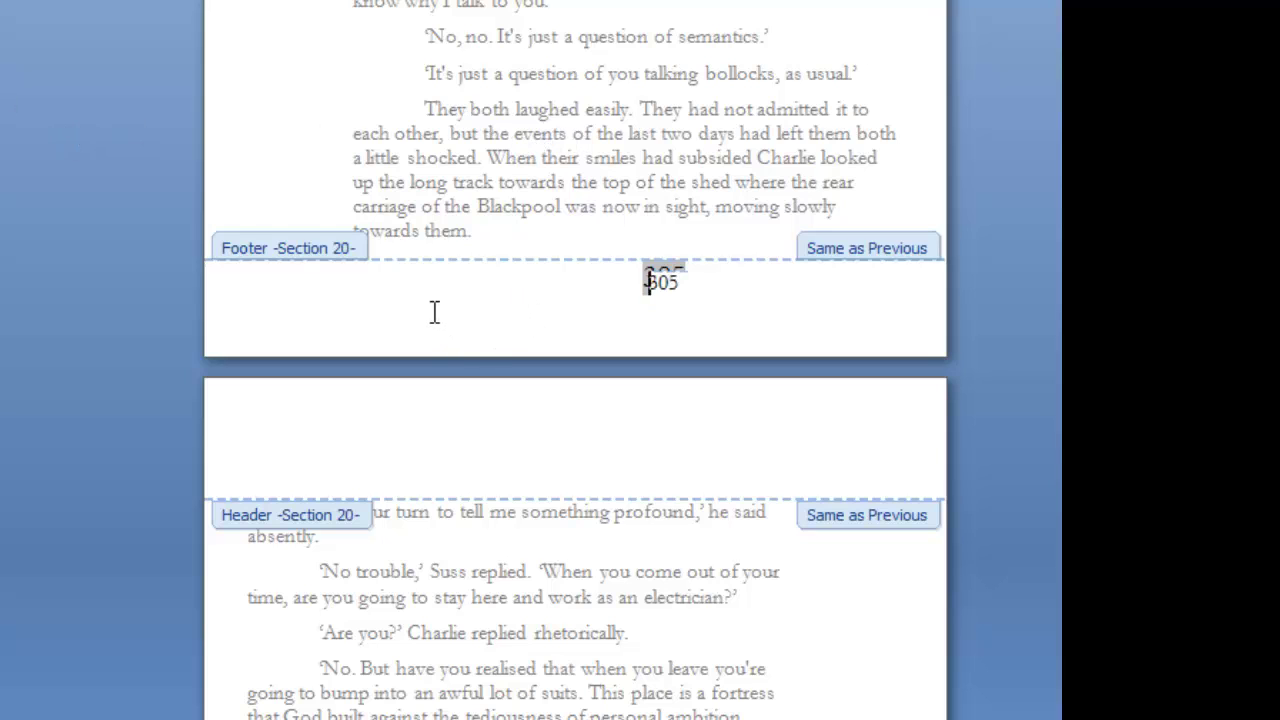
left_click_drag(706, 289, 646, 281)
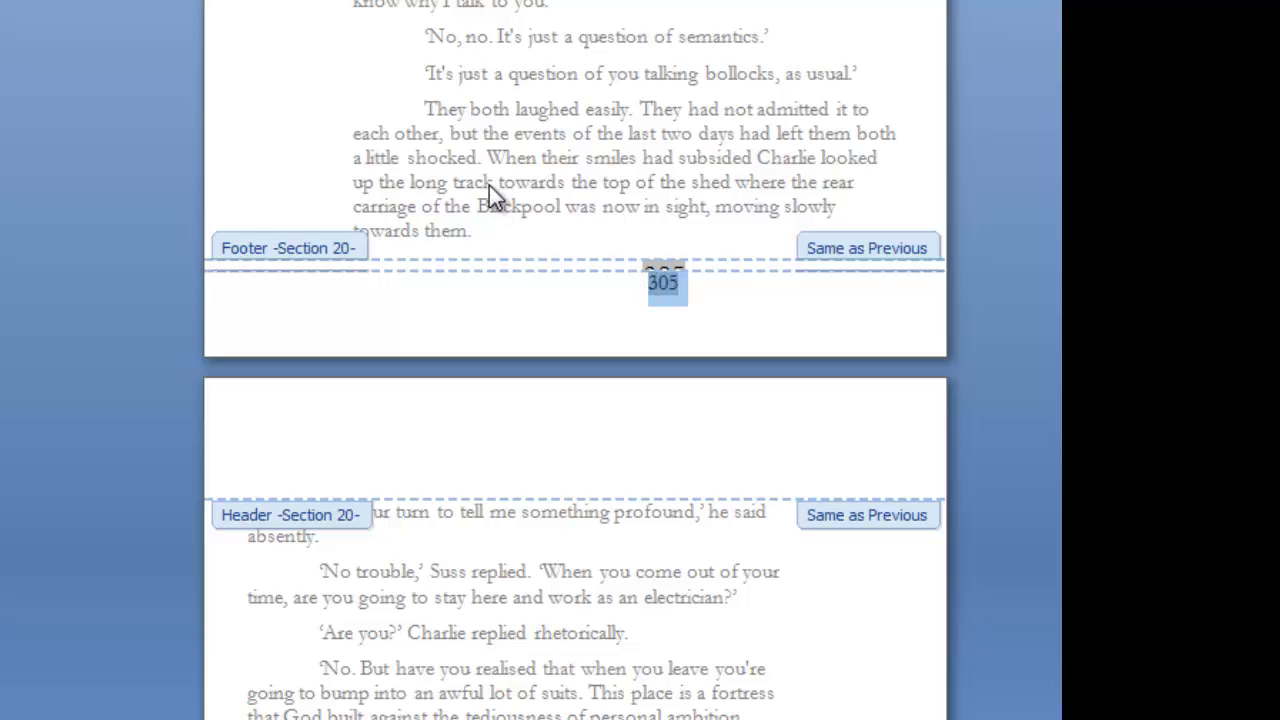
scroll(486, 182, "up", 3)
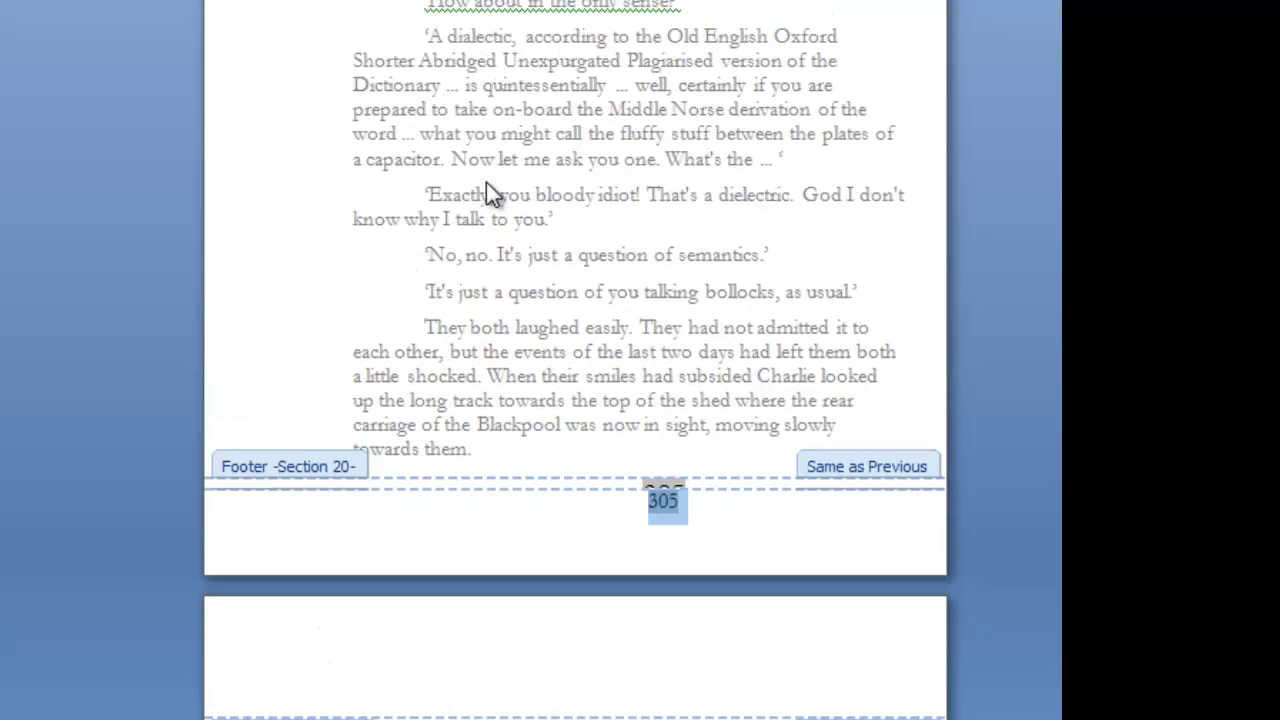